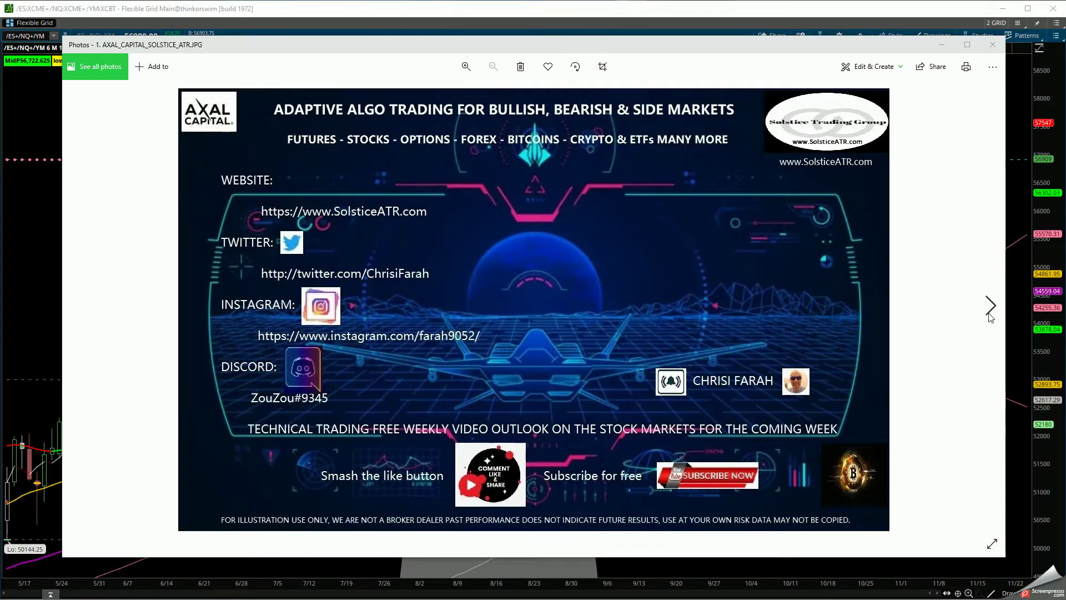
- View the inflation risk slide full screen, advance to the SPY RSI readings image, and close the photo viewer
{"action": "left_click", "coordinate": [991, 315]}
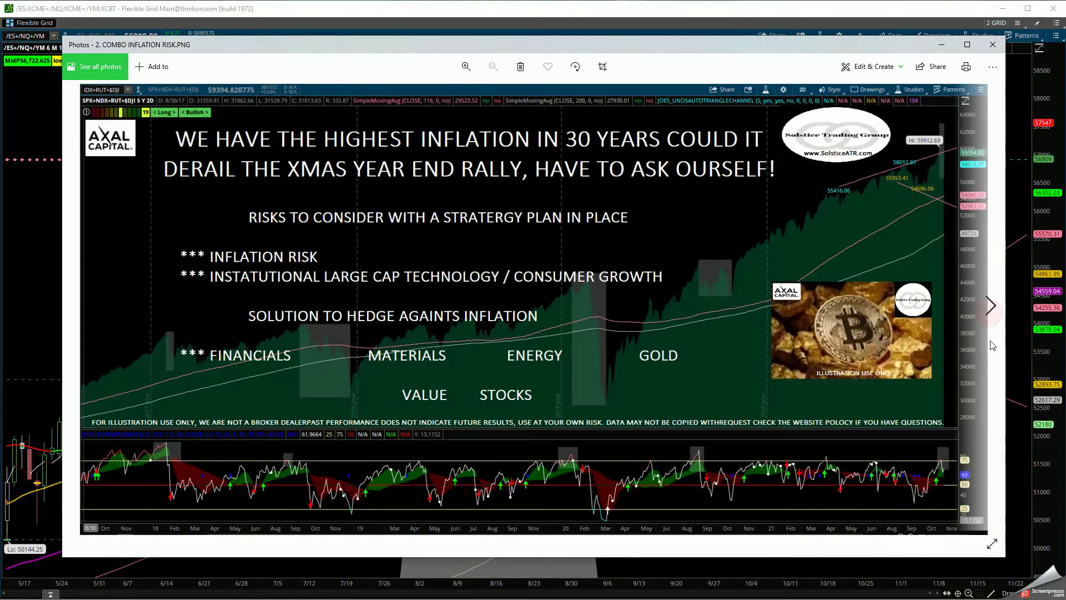
{"action": "left_click", "coordinate": [994, 550]}
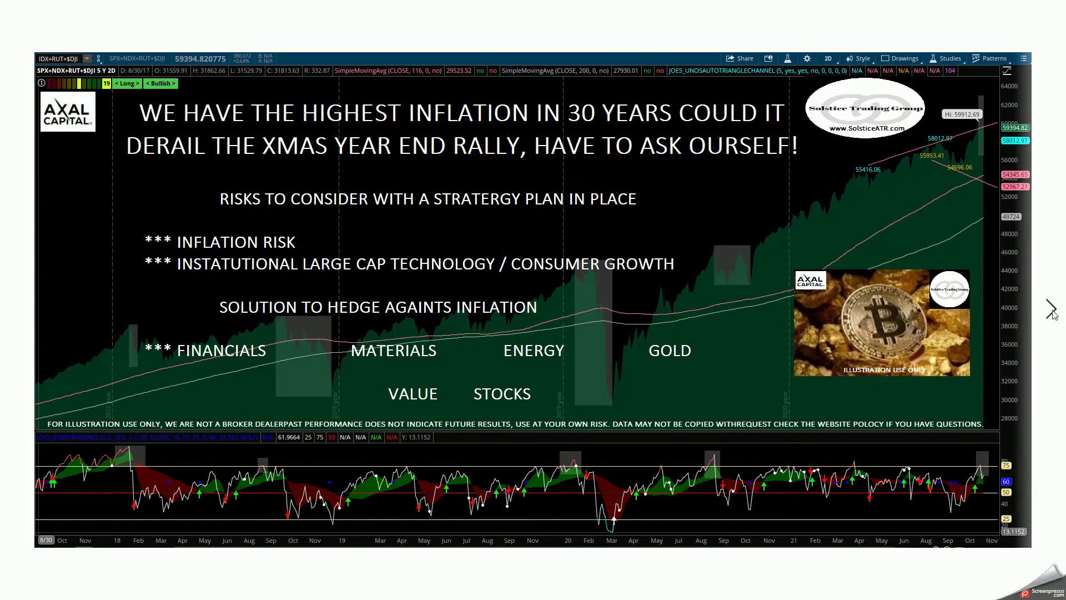
{"action": "left_click", "coordinate": [1052, 311]}
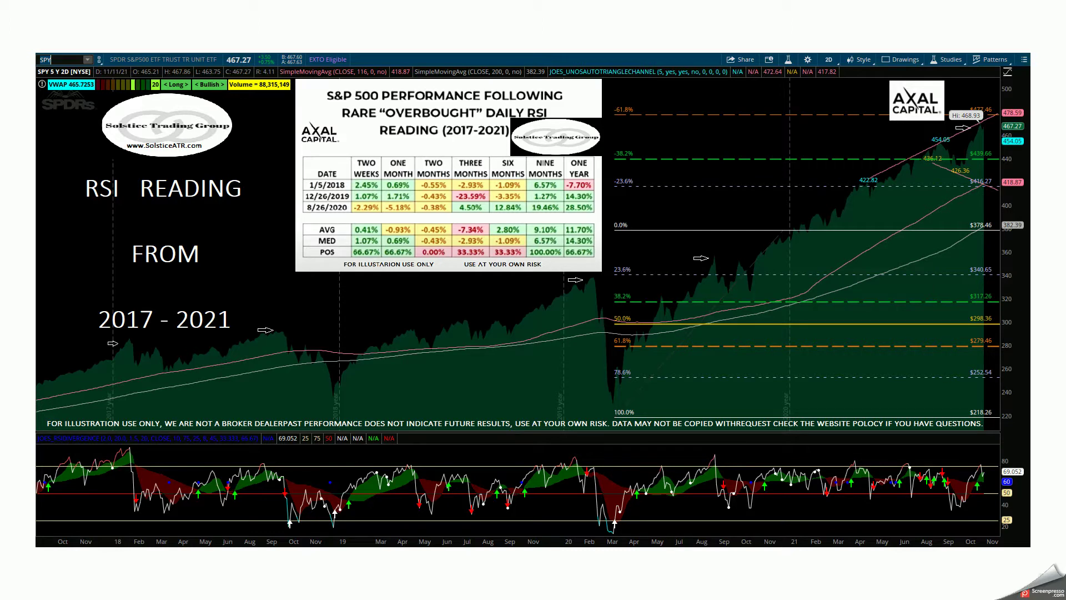
{"action": "key", "text": "Escape"}
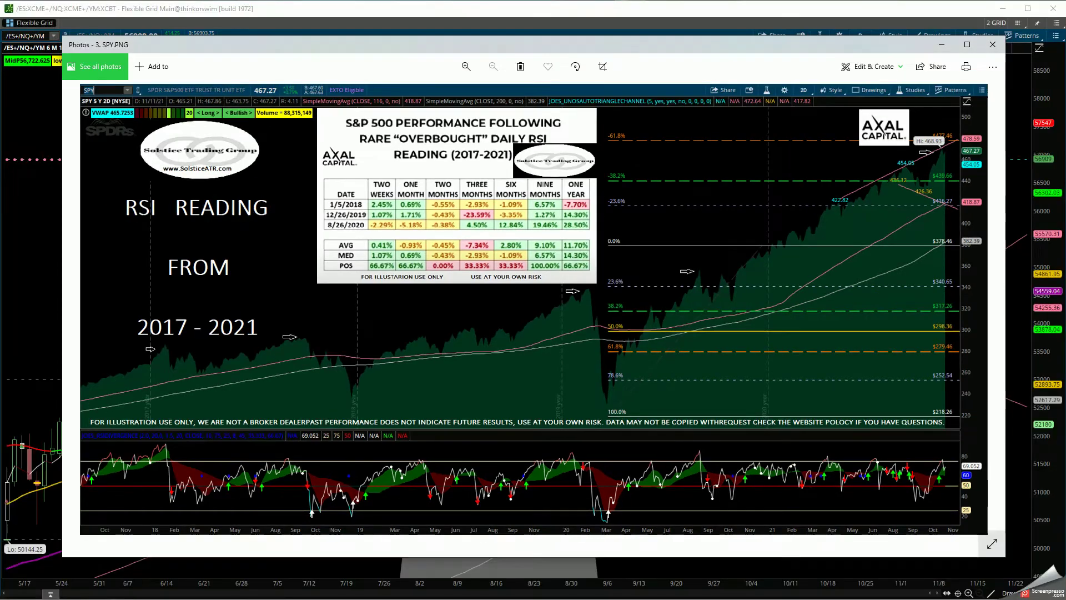
{"action": "left_click", "coordinate": [994, 45]}
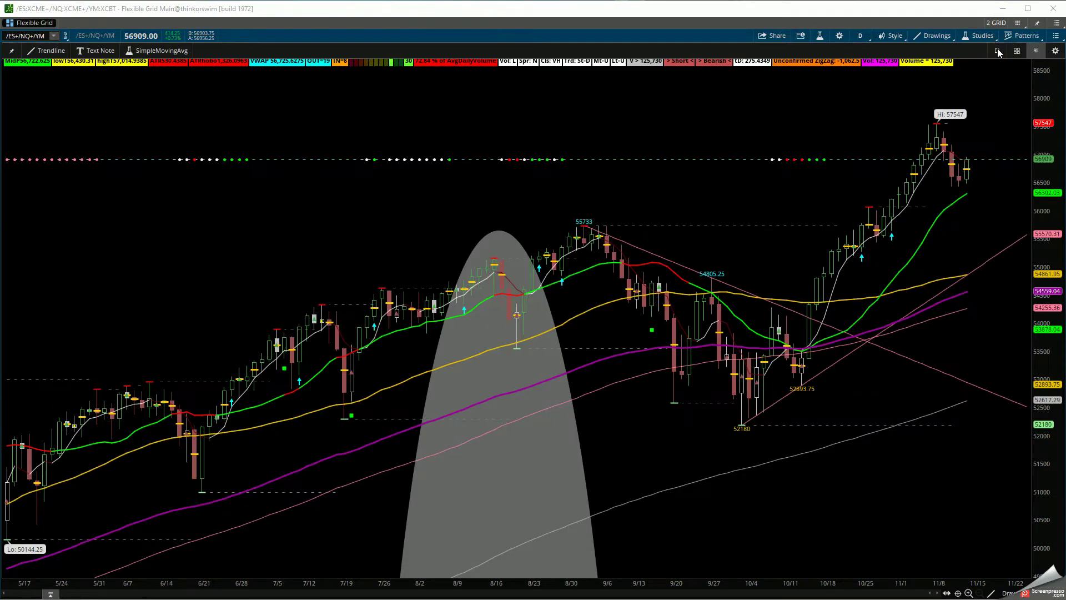
{"action": "left_click", "coordinate": [56, 50]}
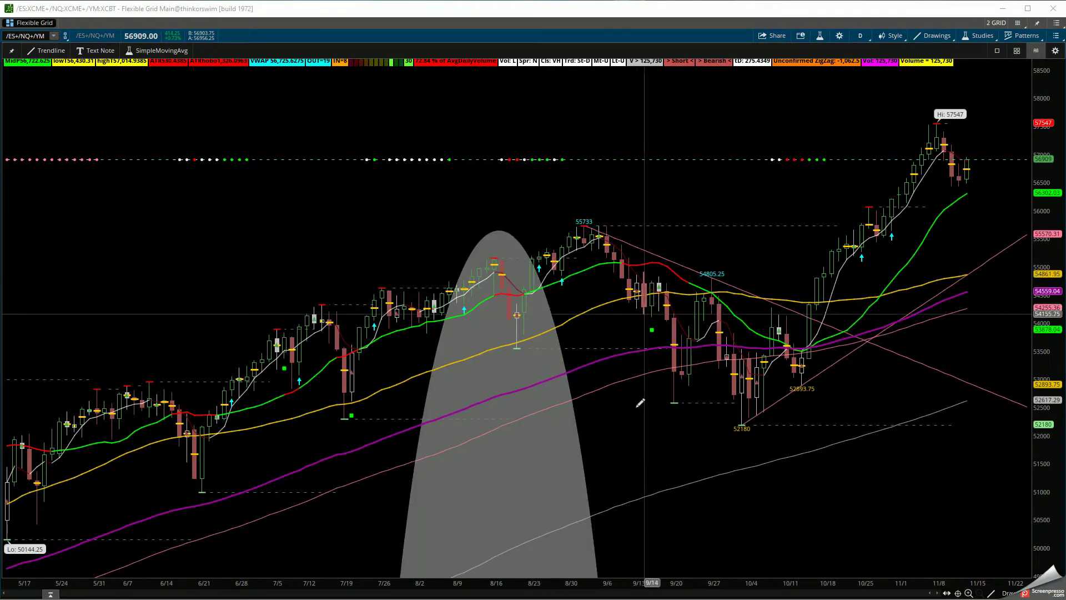
{"action": "left_click", "coordinate": [742, 424]}
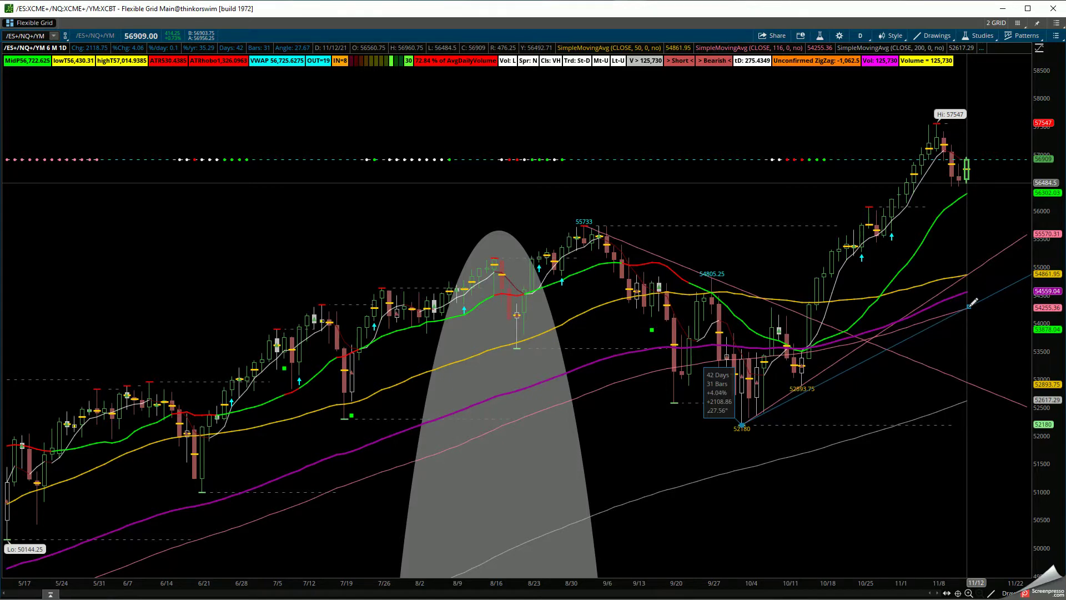
{"action": "left_click", "coordinate": [946, 423]}
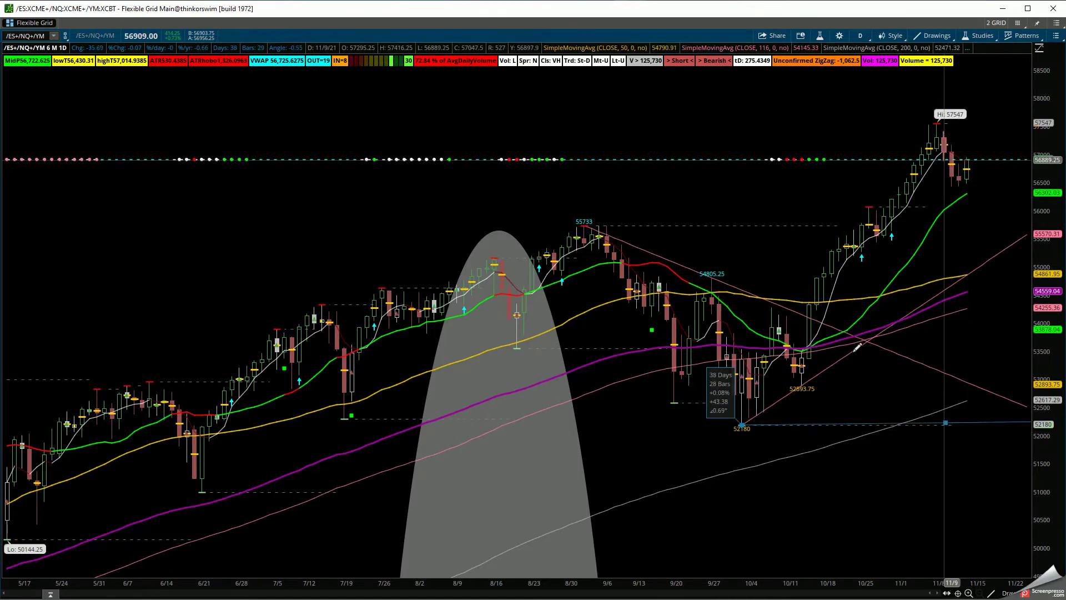
{"action": "key", "text": "Escape"}
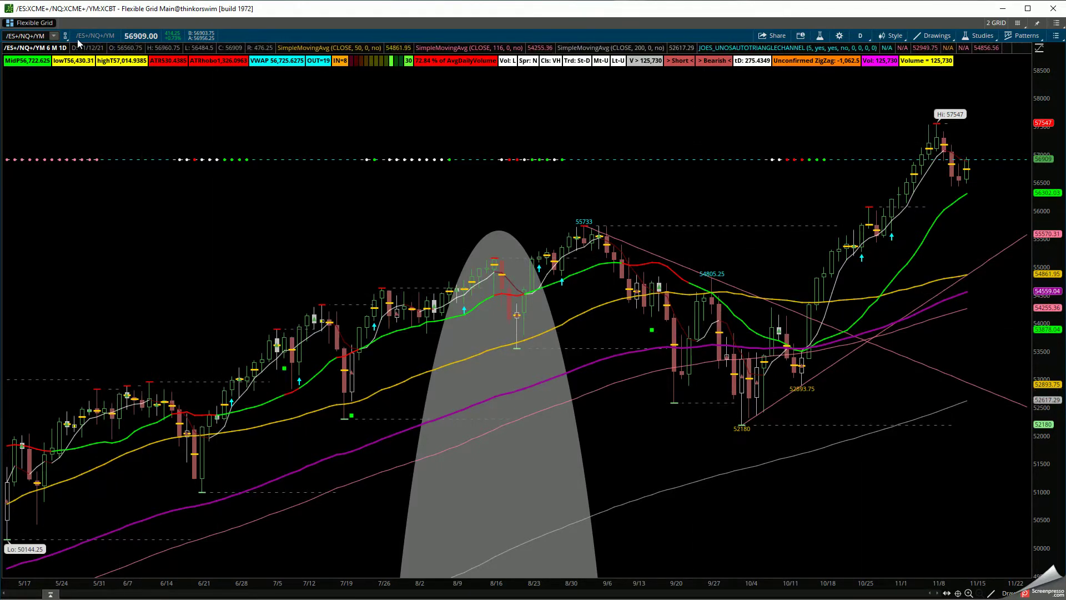
- Load the /RTY futures chart and examine its latest November candles against the weekly Fibonacci levels
{"action": "left_click", "coordinate": [45, 35]}
{"action": "type", "text": "/RTY"}
{"action": "key", "text": "Return"}
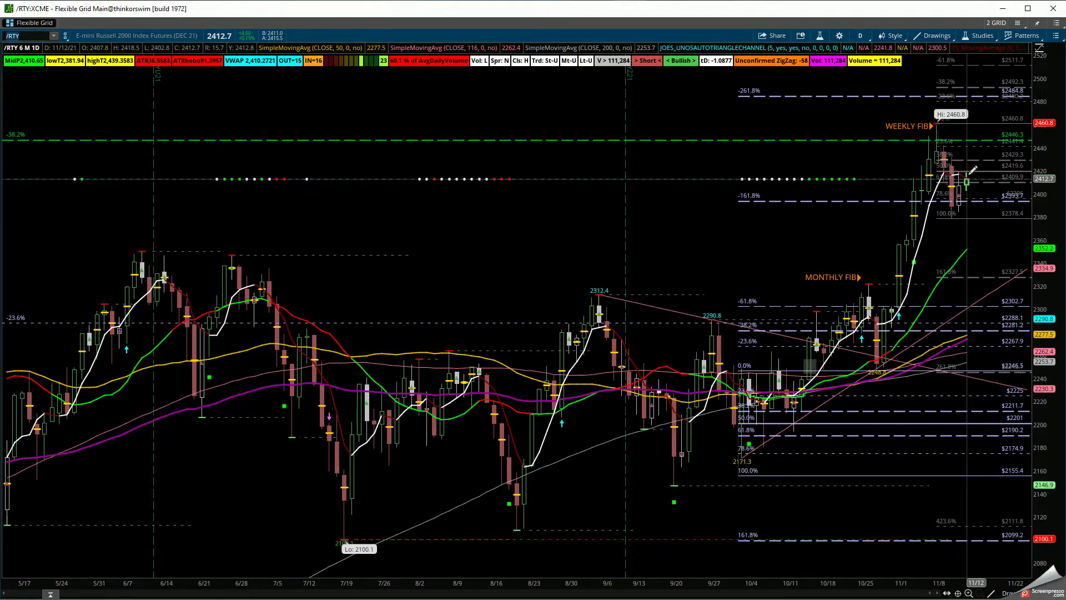
{"action": "mouse_move", "coordinate": [974, 157]}
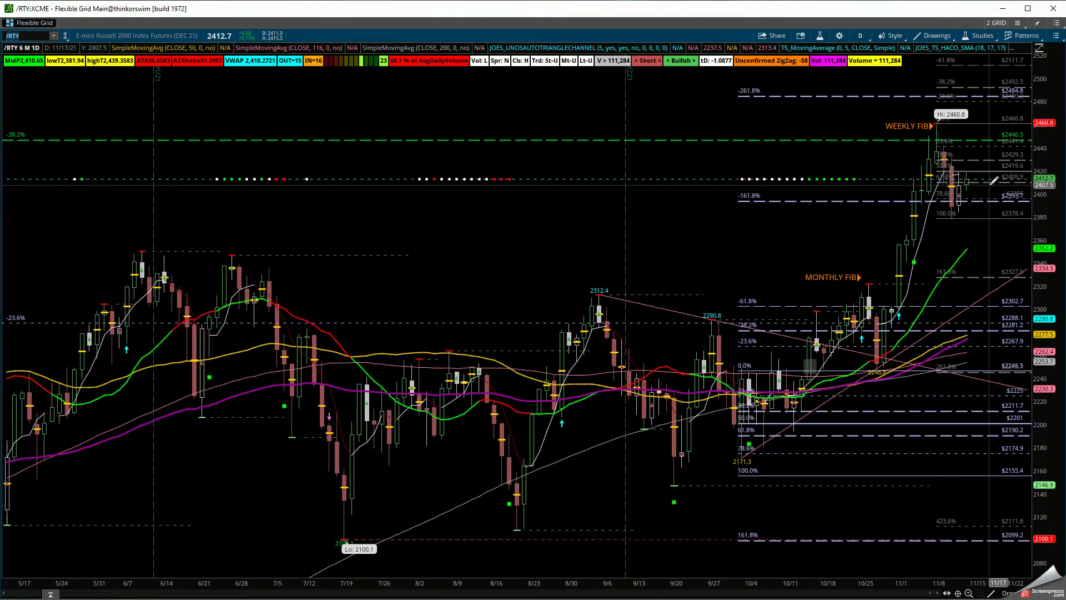
{"action": "mouse_move", "coordinate": [993, 180]}
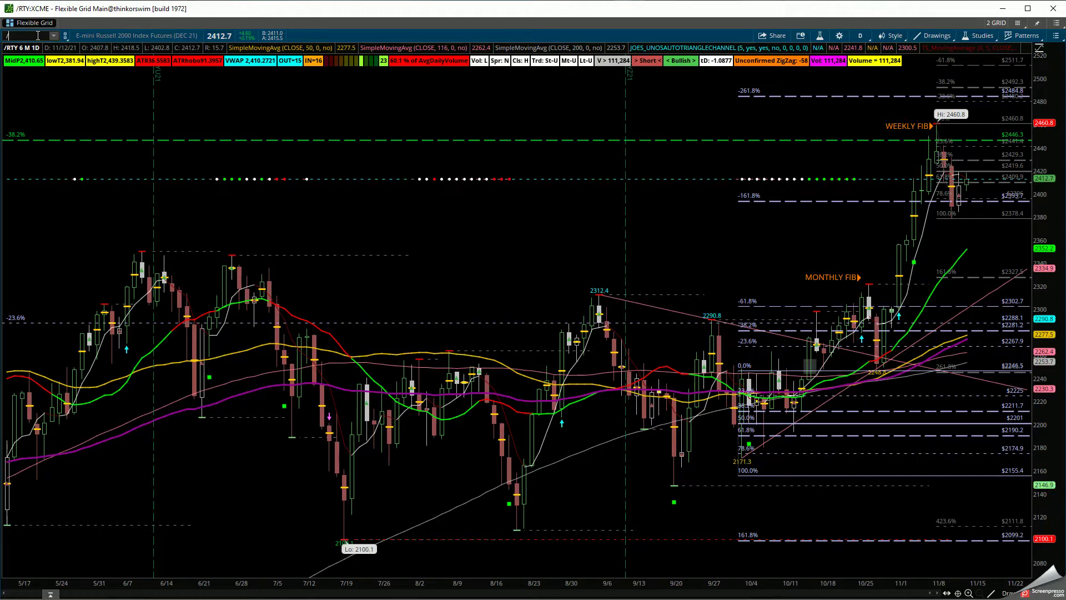
- Switch the chart to /YM and examine the latest November candles near the weekly Fibonacci levels
{"action": "type", "text": "YM"}
{"action": "key", "text": "Return"}
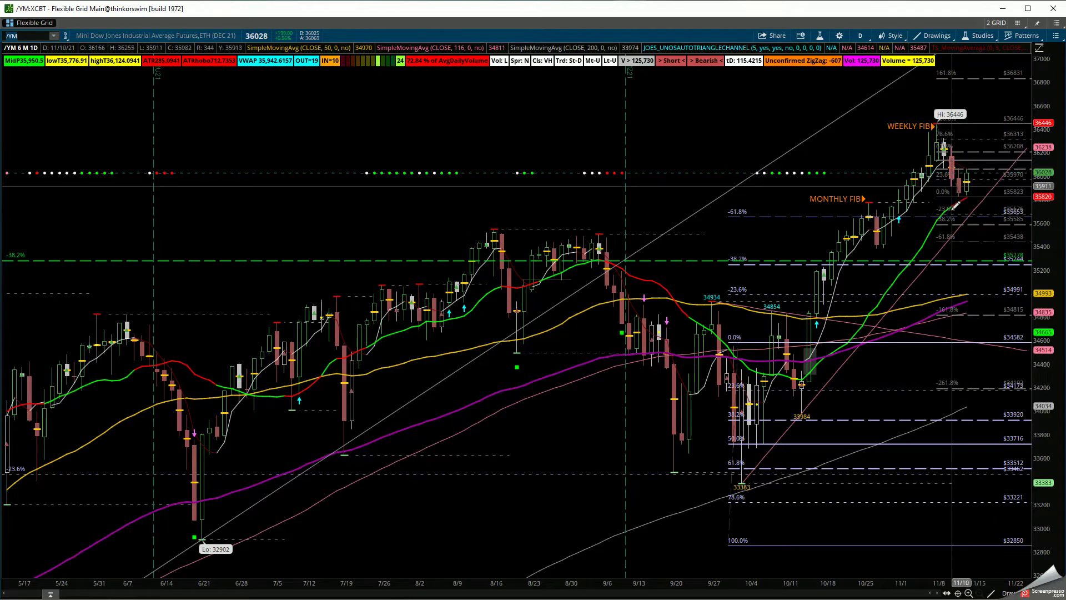
{"action": "mouse_move", "coordinate": [972, 194]}
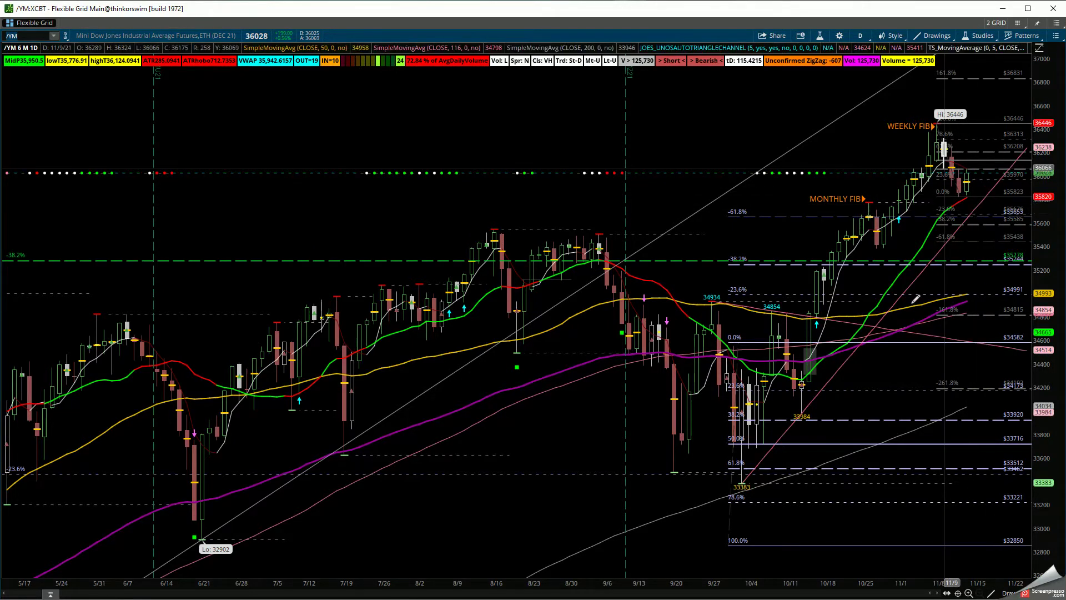
{"action": "mouse_move", "coordinate": [997, 177]}
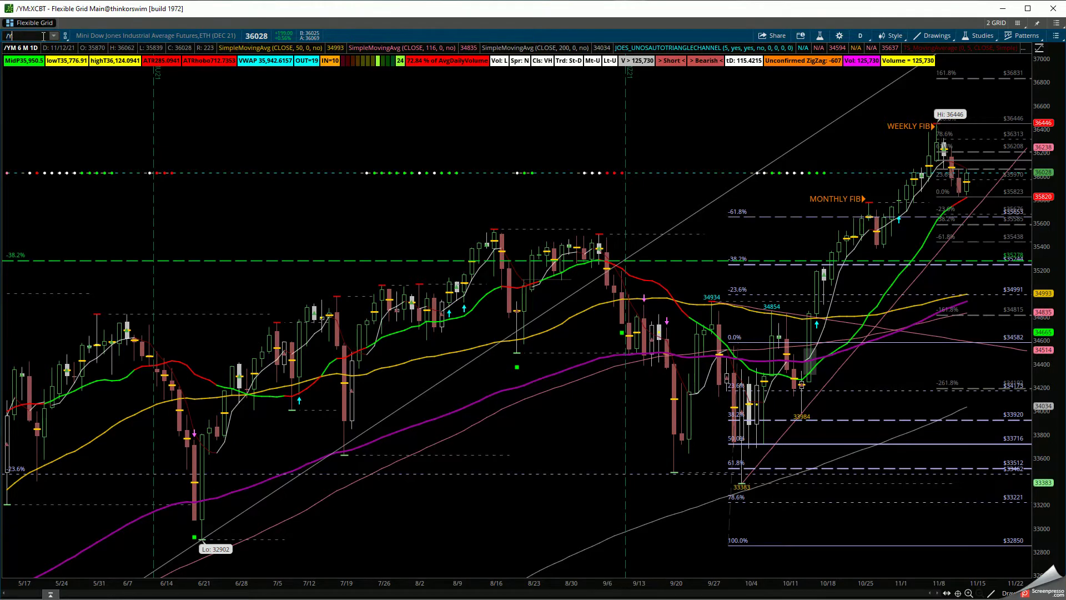
- Switch the chart to the /NQ futures symbol
{"action": "type", "text": "N"}
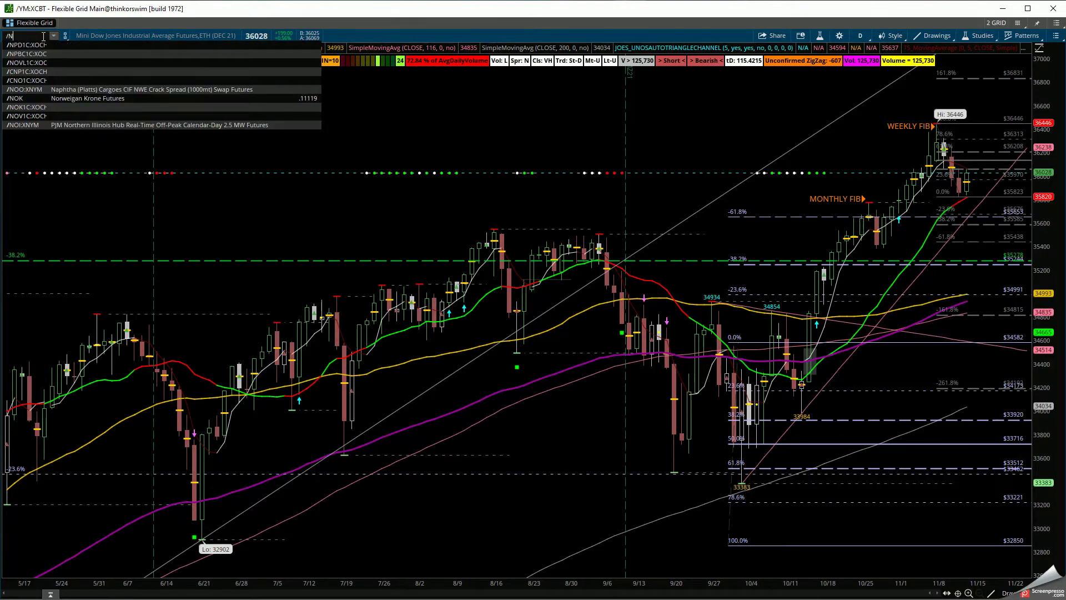
{"action": "type", "text": "Q"}
{"action": "key", "text": "Return"}
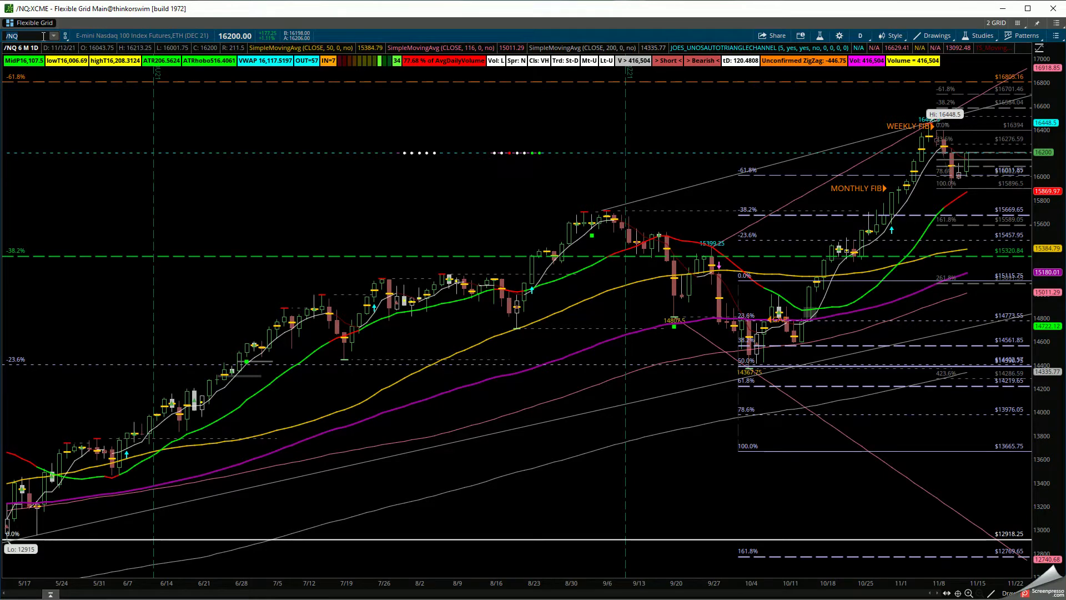
- Draw a rising trendline on the /NQ chart from the mid-October low through the 11/10 low
{"action": "left_click", "coordinate": [765, 361]}
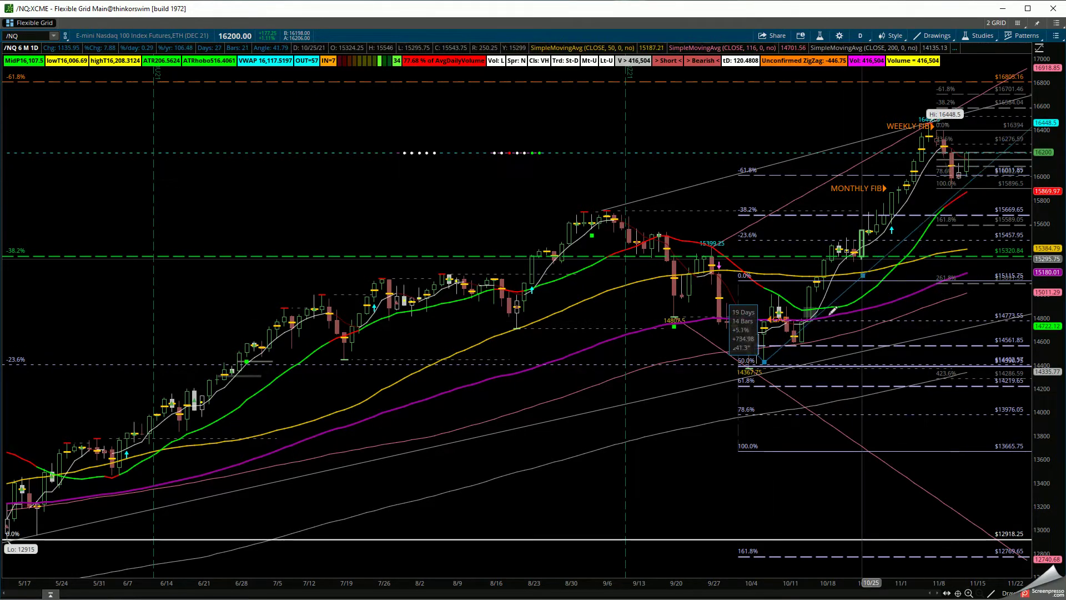
{"action": "key", "text": "Escape"}
{"action": "left_click", "coordinate": [803, 341]}
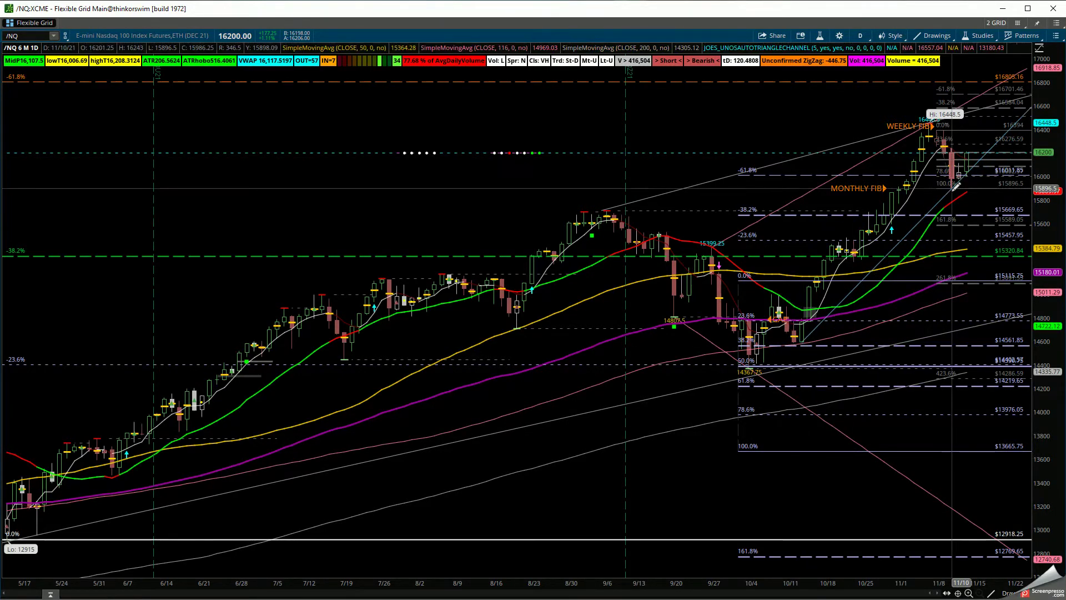
{"action": "key", "text": "Escape"}
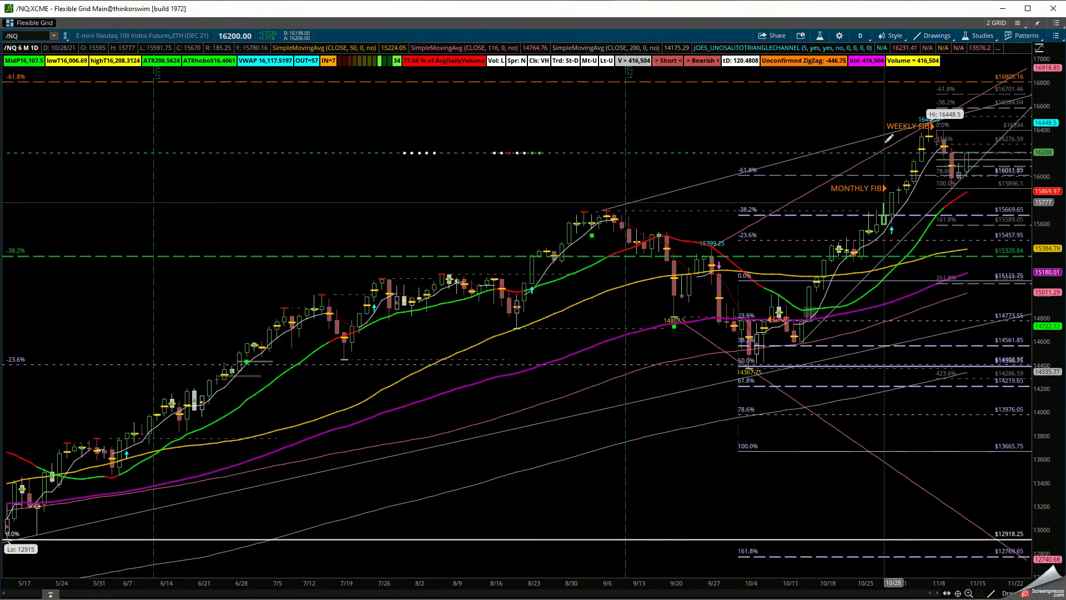
- Zoom the /NQ chart in on the period from late August onward, including the September and November highs
{"action": "left_click", "coordinate": [602, 210]}
{"action": "left_click", "coordinate": [941, 111]}
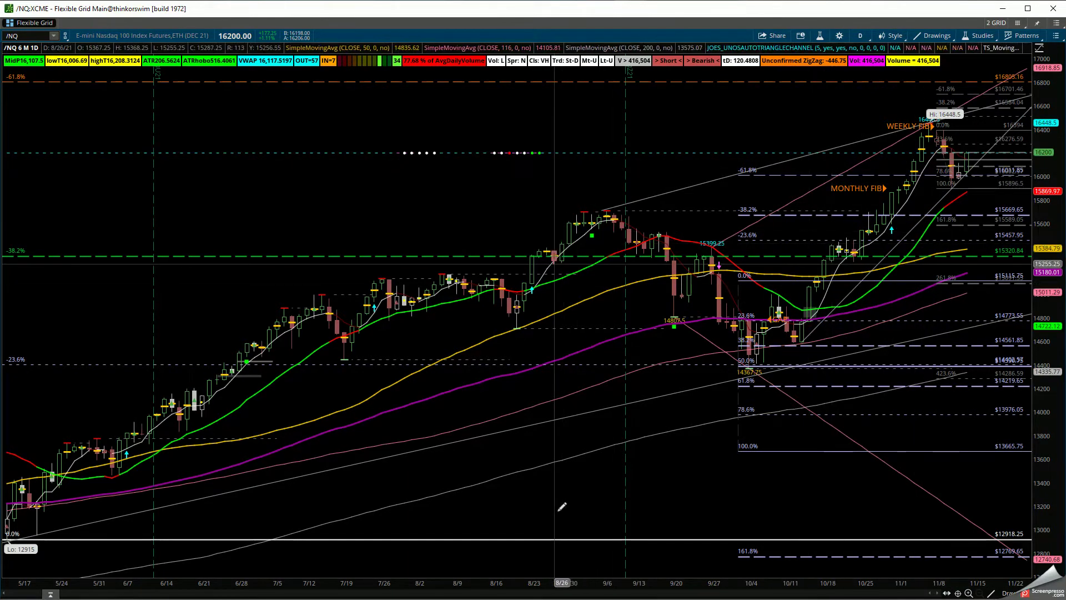
{"action": "left_click_drag", "start_coordinate": [559, 504], "coordinate": [1030, 506]}
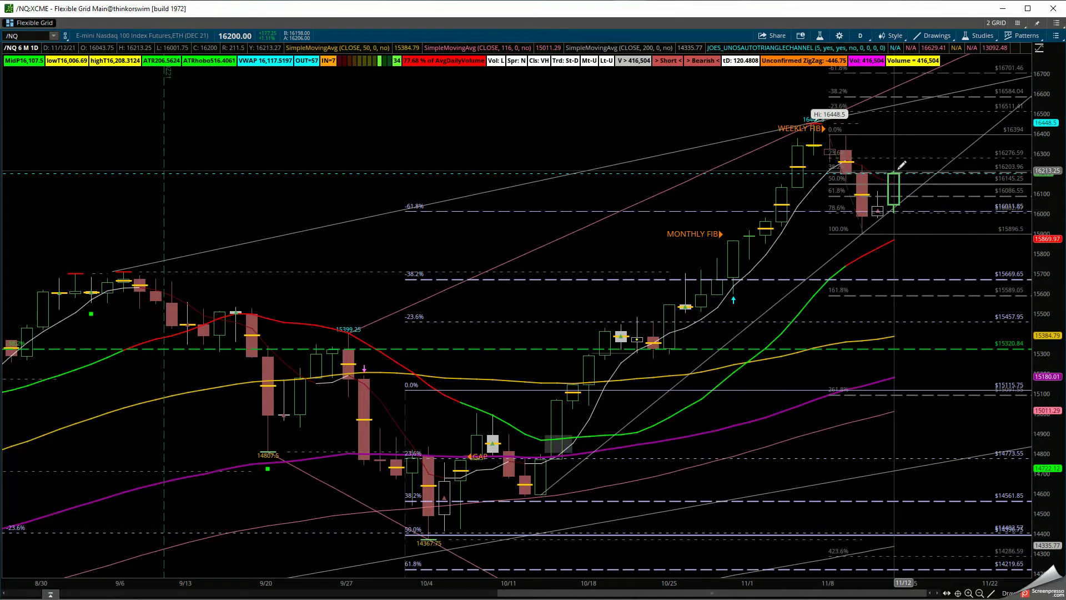
- Load the /ES futures chart and examine the rising trendline running from the late-October low through the November lows
{"action": "left_click", "coordinate": [42, 36]}
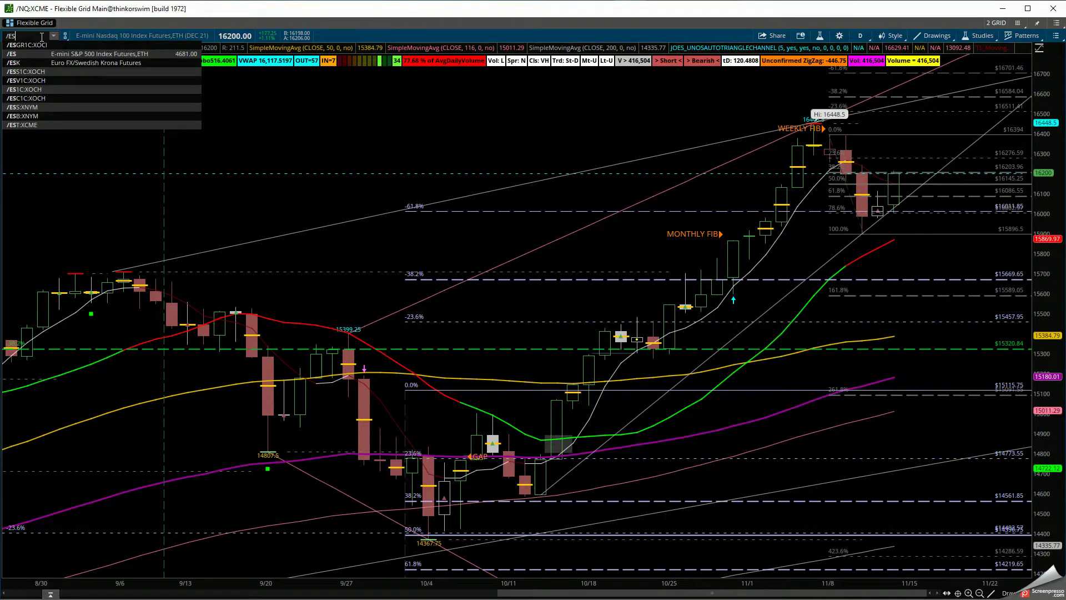
{"action": "key", "text": "Return"}
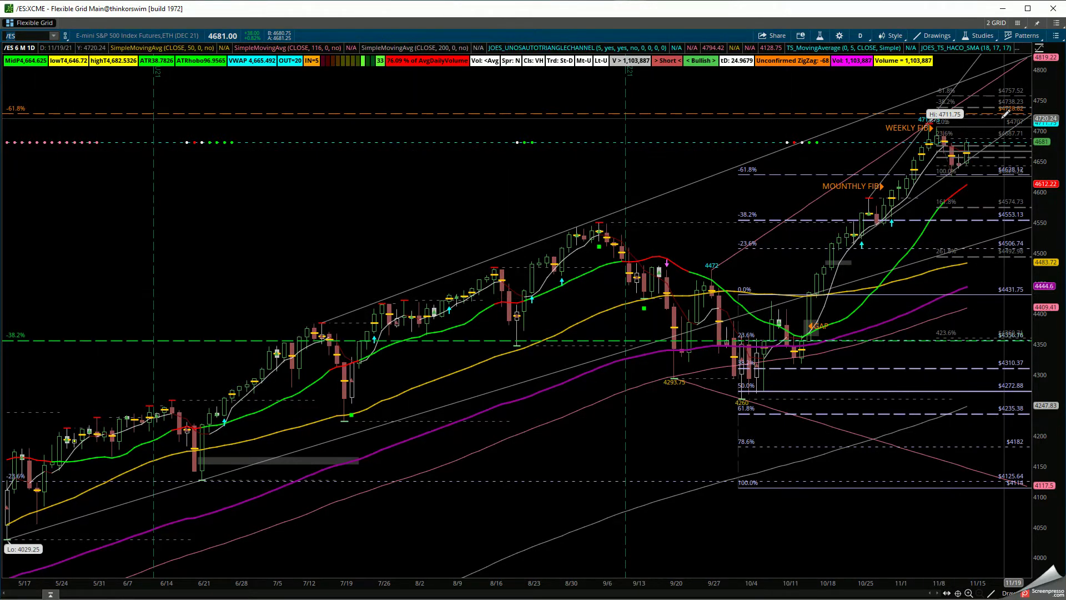
{"action": "left_click_drag", "start_coordinate": [950, 173], "coordinate": [889, 176]}
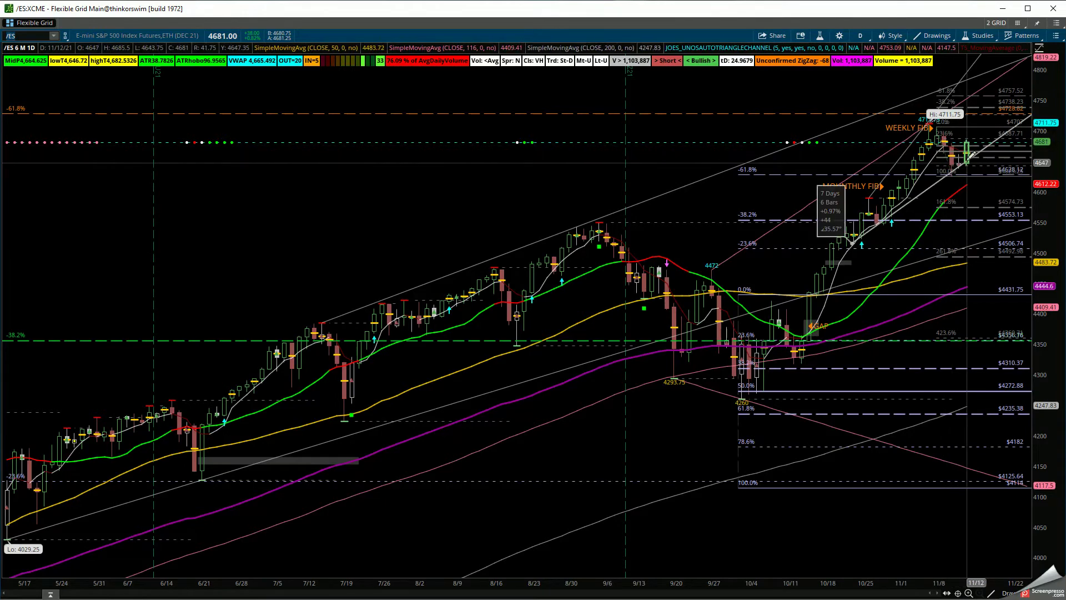
{"action": "left_click", "coordinate": [851, 243]}
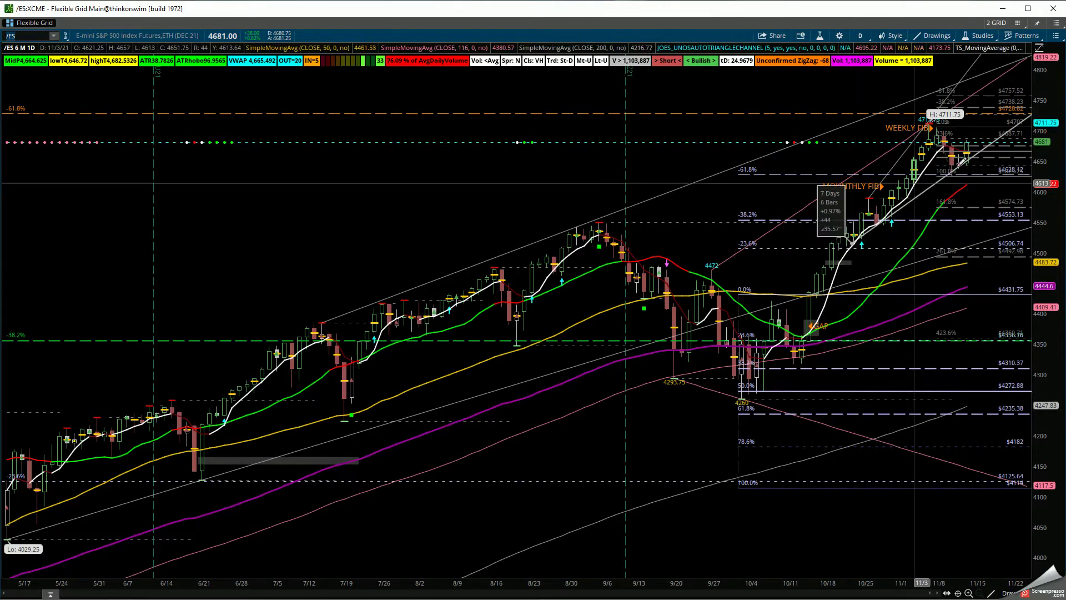
{"action": "left_click", "coordinate": [1015, 123]}
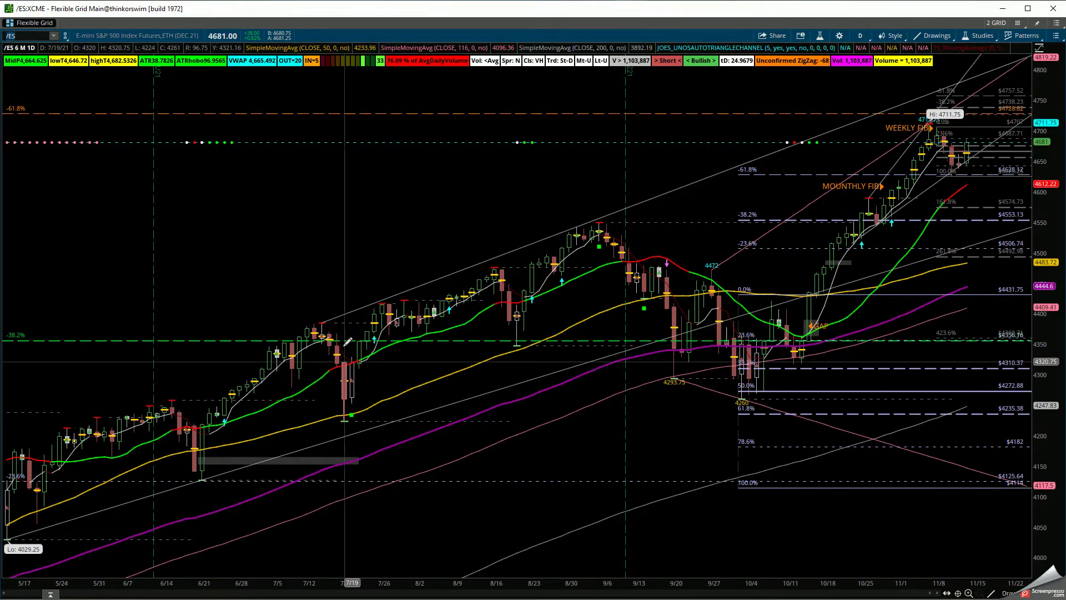
{"action": "mouse_move", "coordinate": [986, 60]}
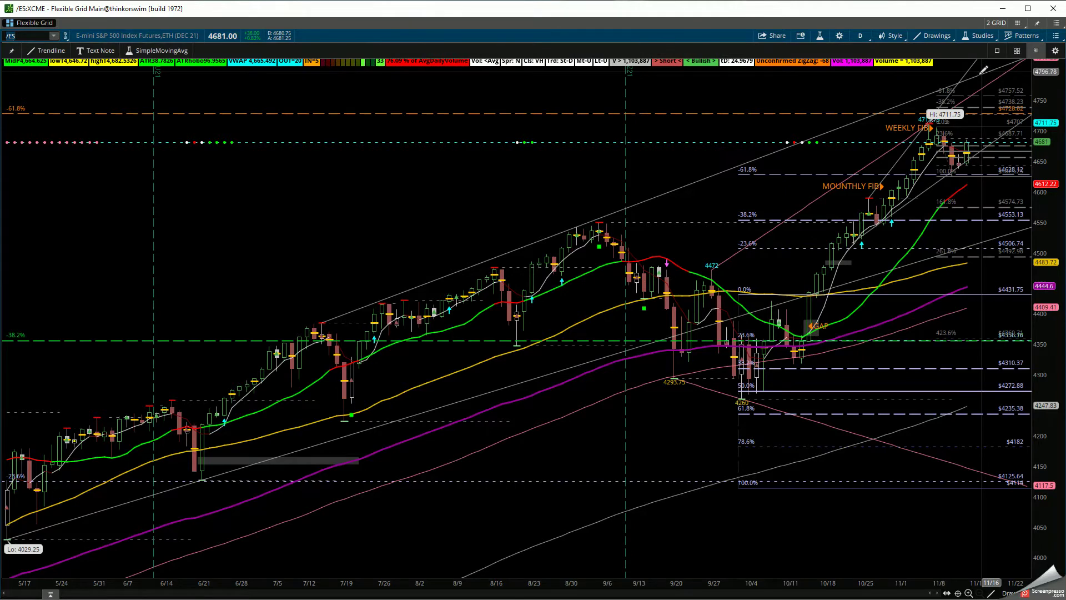
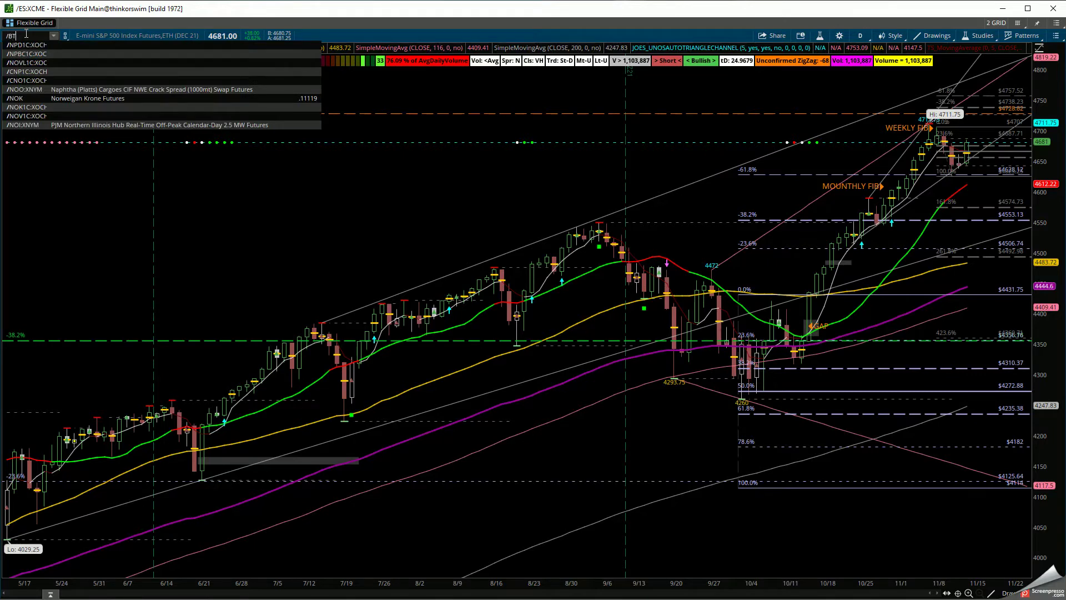
- Load the /BTC futures chart, zoom in on mid-August onward, and examine its gaps, trendlines and Fibonacci levels
{"action": "type", "text": "C"}
{"action": "key", "text": "Return"}
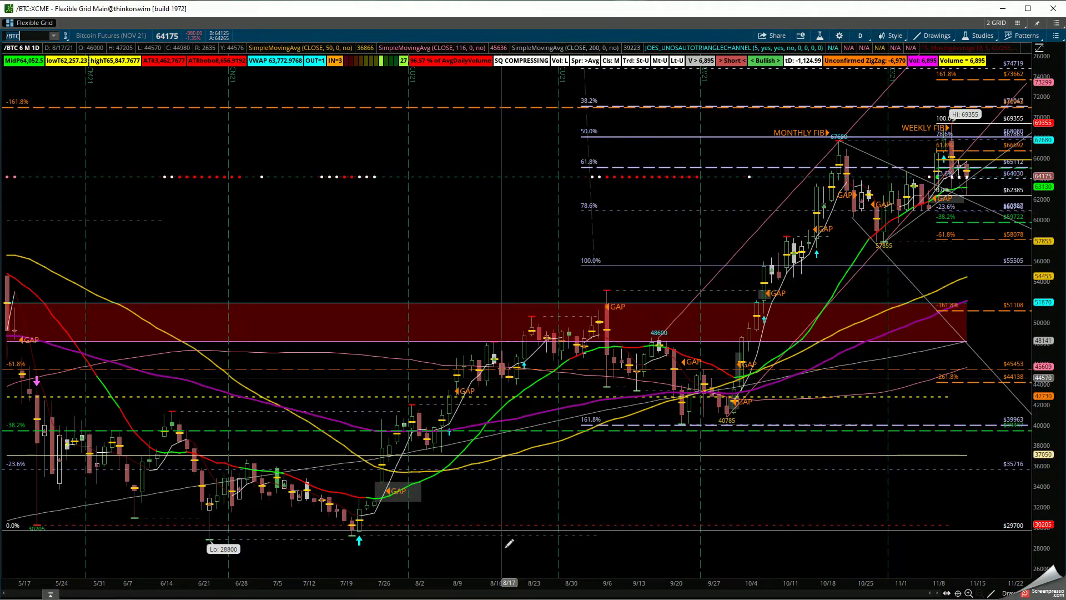
{"action": "left_click_drag", "start_coordinate": [498, 539], "coordinate": [1049, 538]}
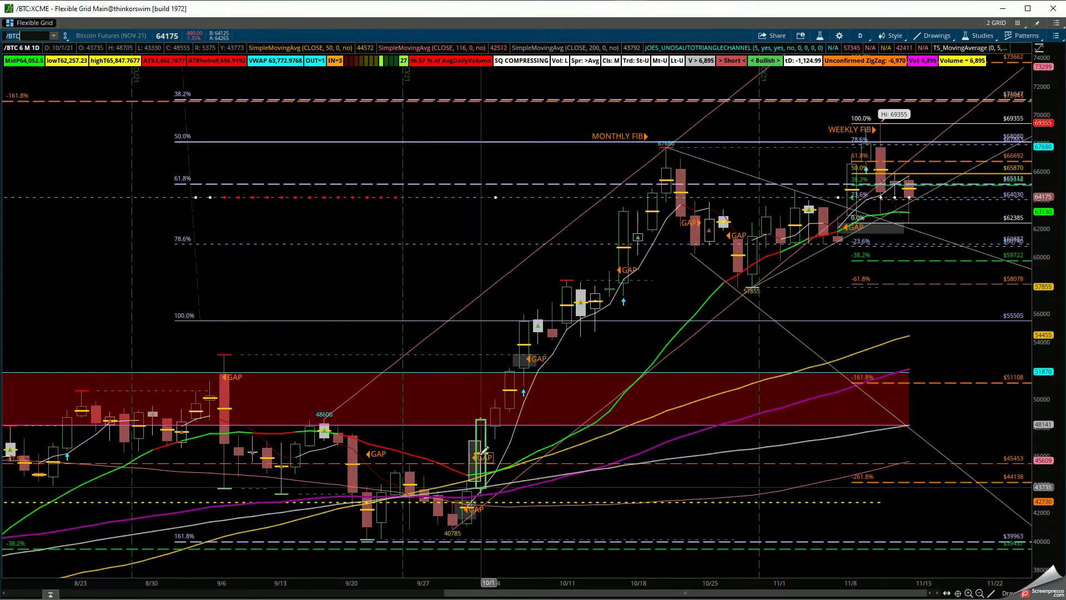
{"action": "mouse_move", "coordinate": [533, 358]}
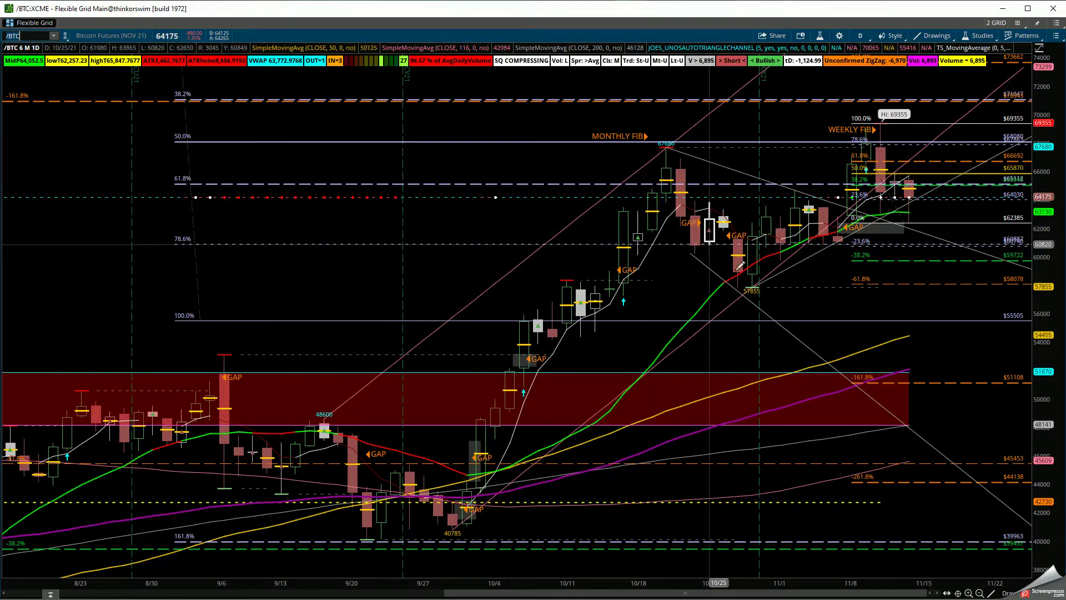
{"action": "mouse_move", "coordinate": [879, 227]}
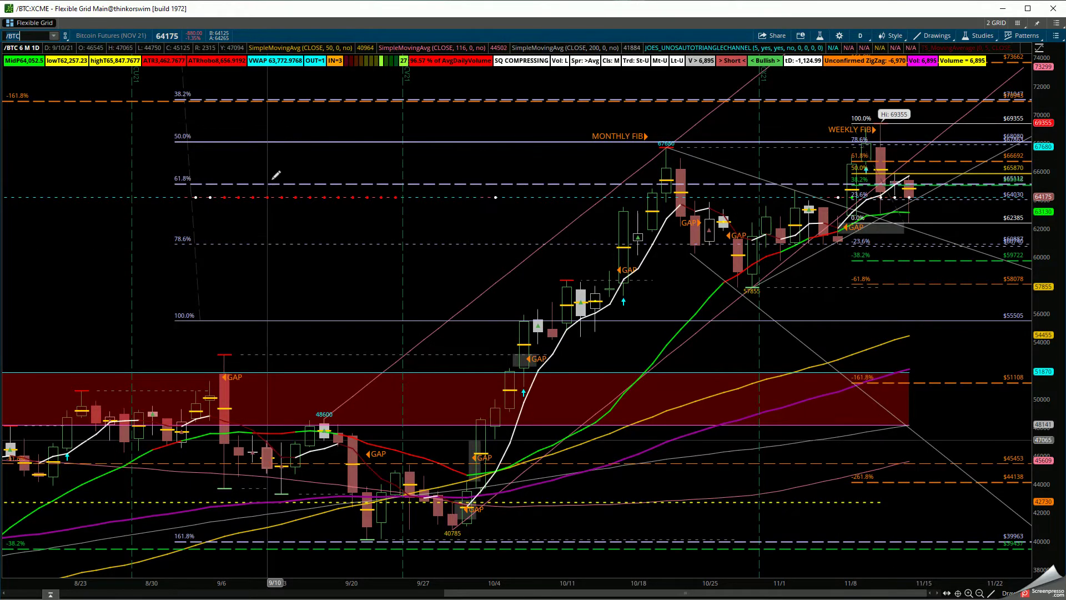
{"action": "mouse_move", "coordinate": [211, 135]}
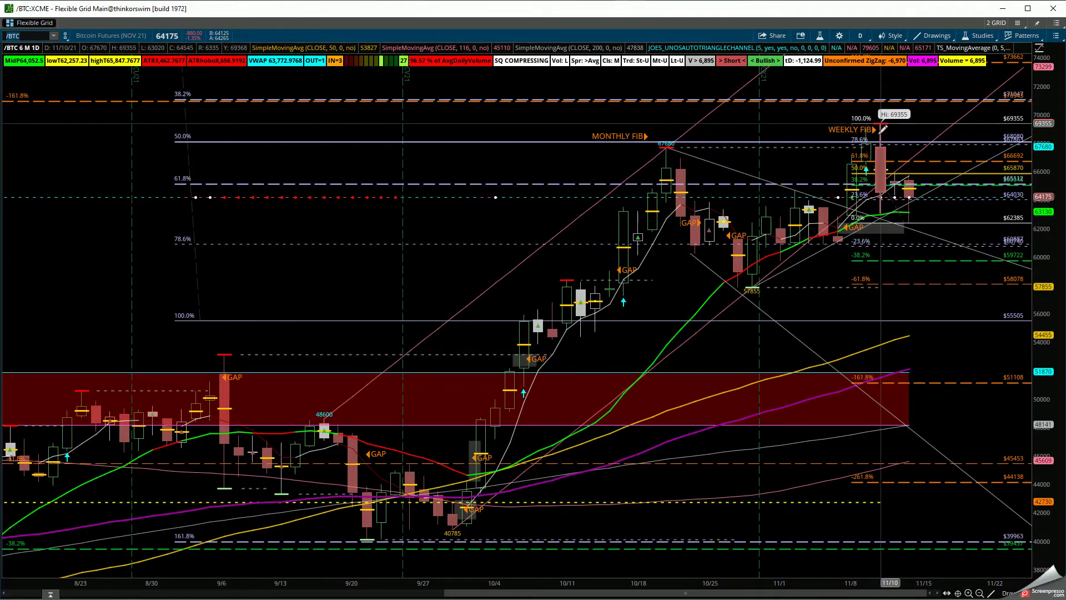
{"action": "left_click", "coordinate": [667, 145]}
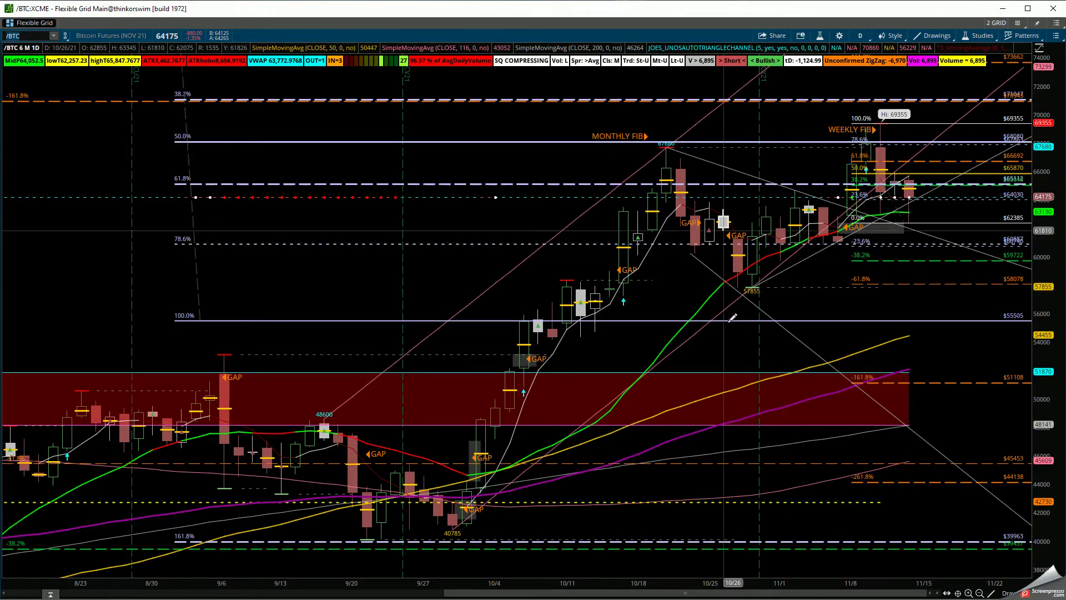
- Recolor all curves of the weekly Fibonacci retracement on the /BTC chart dark gray
{"action": "left_click", "coordinate": [895, 183]}
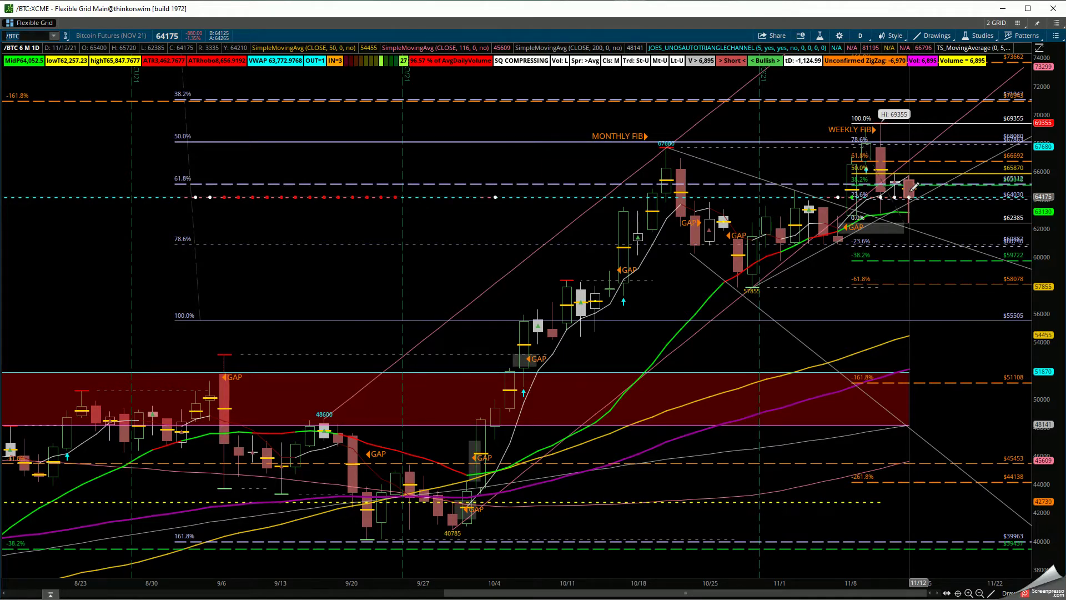
{"action": "right_click", "coordinate": [948, 281]}
{"action": "left_click", "coordinate": [979, 303]}
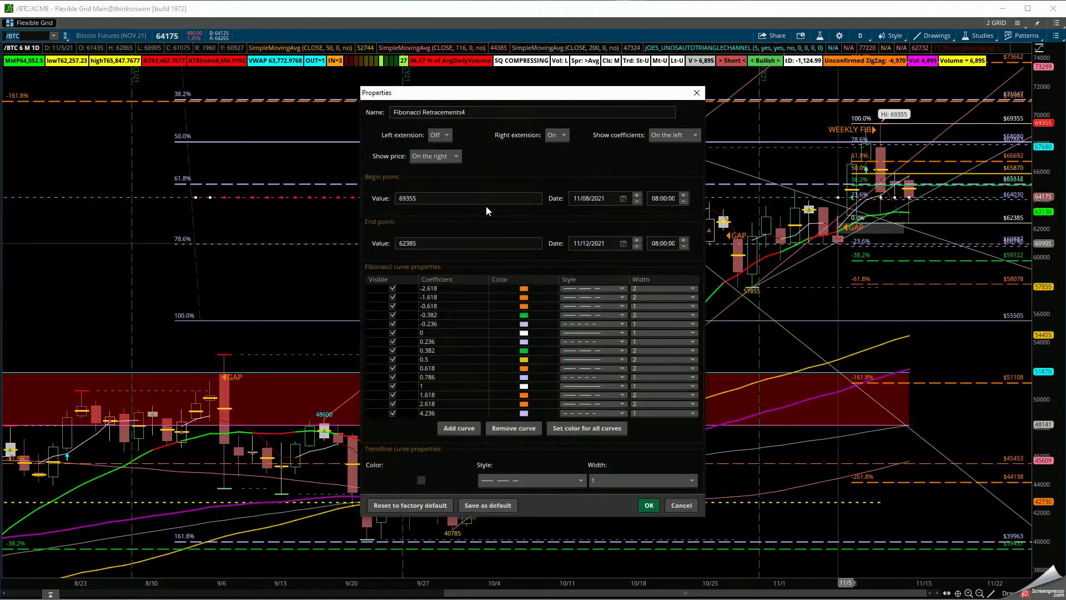
{"action": "left_click", "coordinate": [587, 428]}
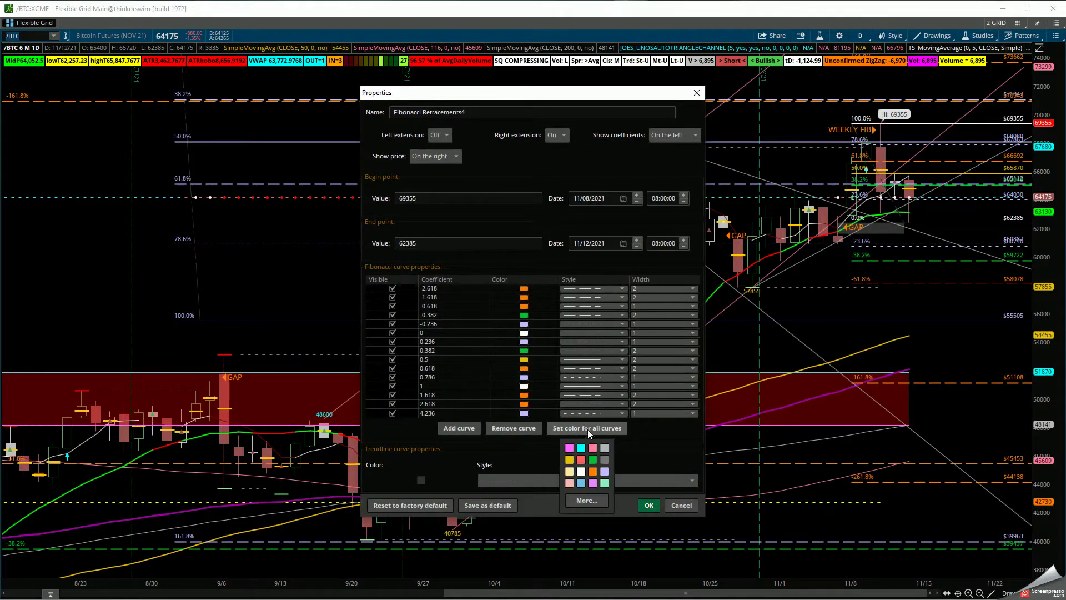
{"action": "left_click", "coordinate": [607, 457]}
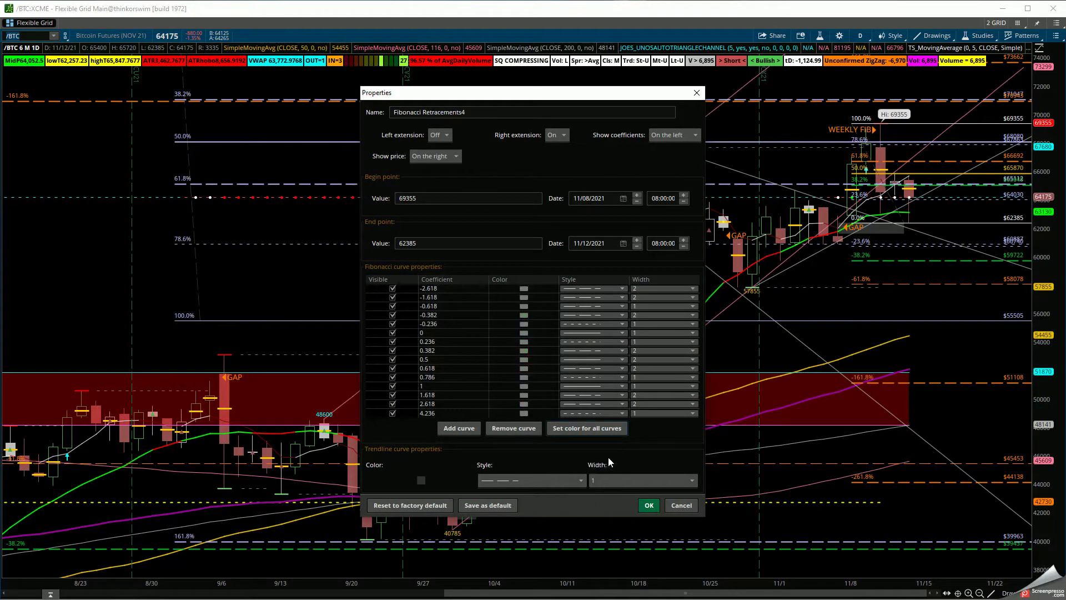
{"action": "left_click", "coordinate": [649, 506]}
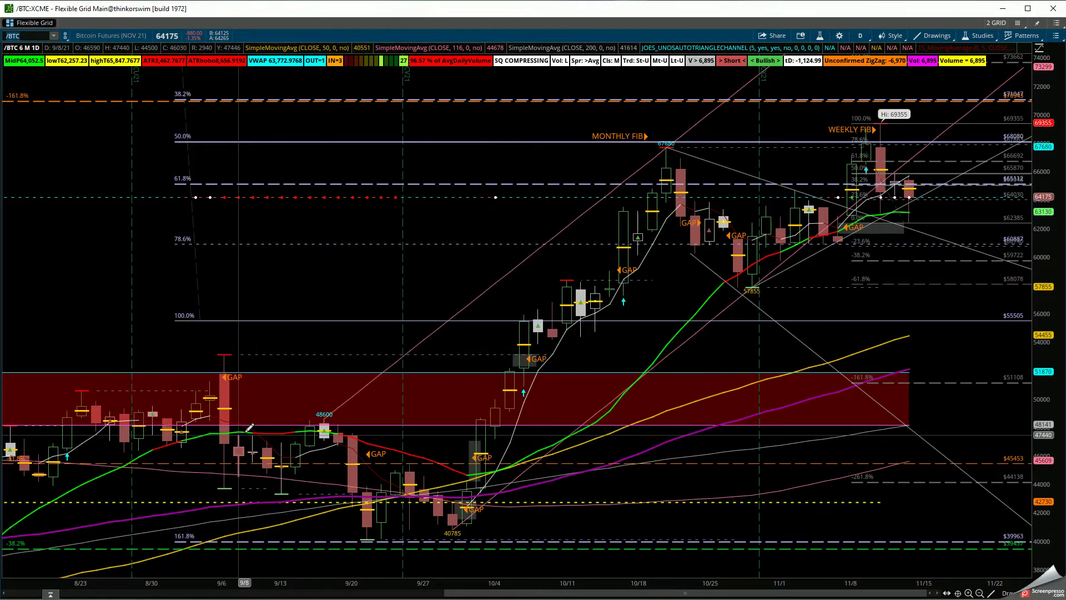
- Load the /GC gold futures chart
{"action": "left_click", "coordinate": [47, 36]}
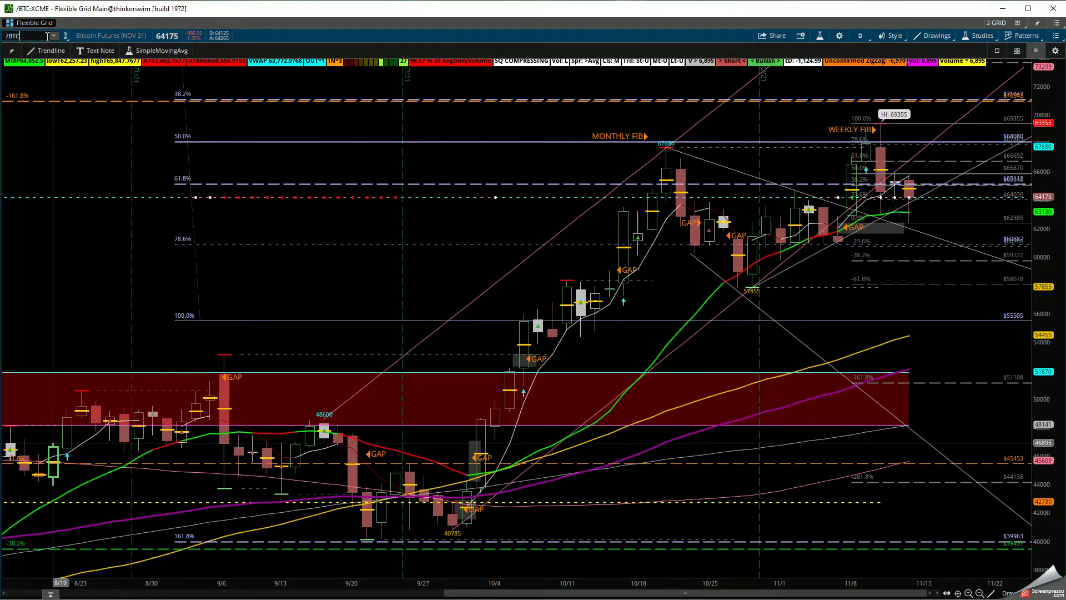
{"action": "key", "text": "BackSpace"}
{"action": "key", "text": "BackSpace"}
{"action": "key", "text": "BackSpace"}
{"action": "type", "text": "GC"}
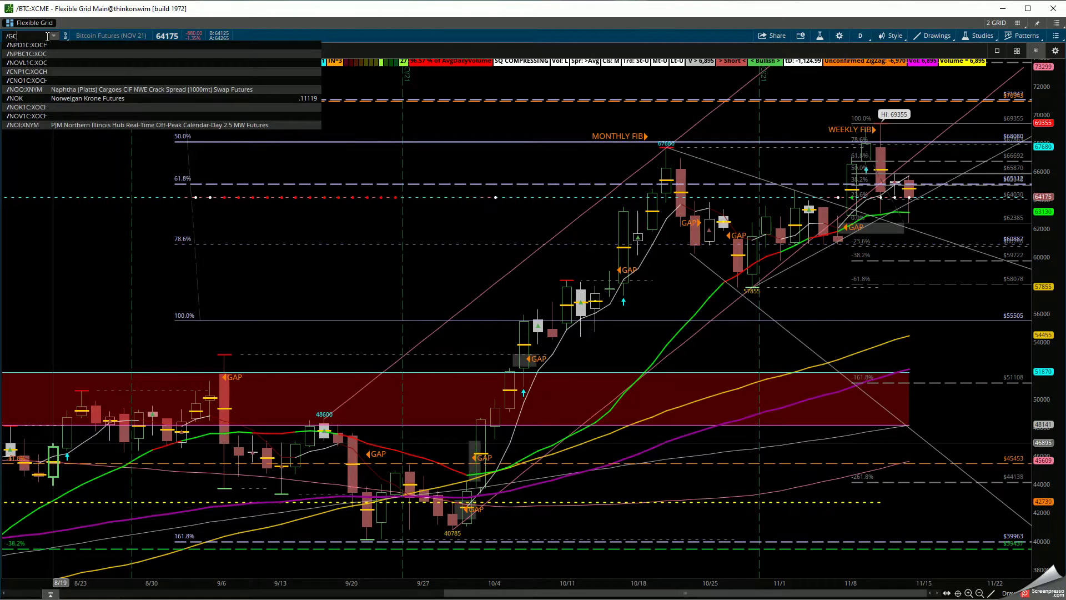
{"action": "key", "text": "Return"}
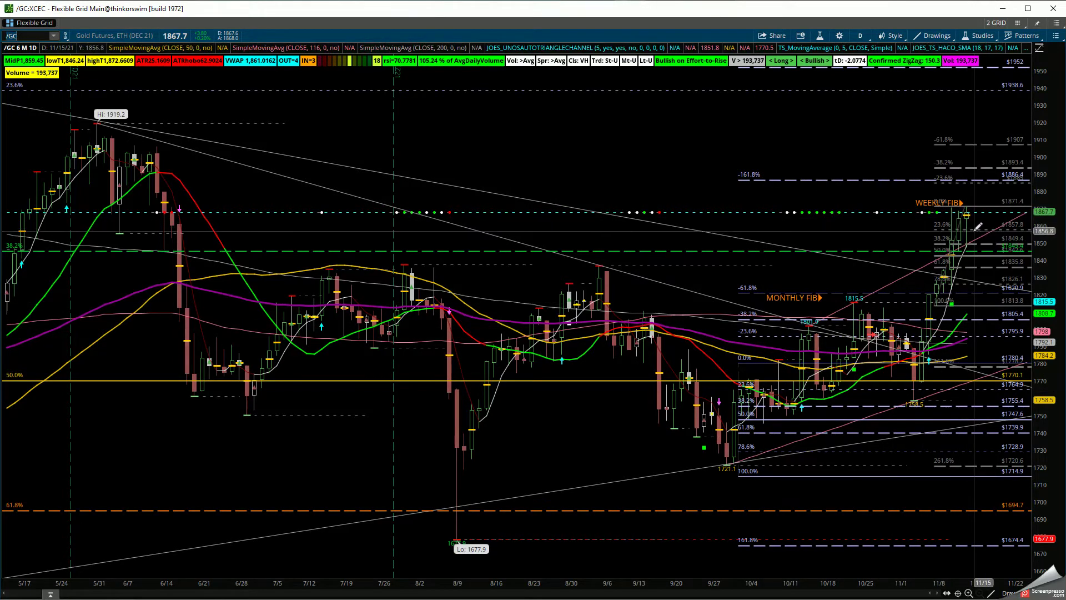
- Examine the weekly and long-term Fibonacci levels on the /GC chart, then enlarge the period from mid-September onward
{"action": "mouse_move", "coordinate": [977, 226]}
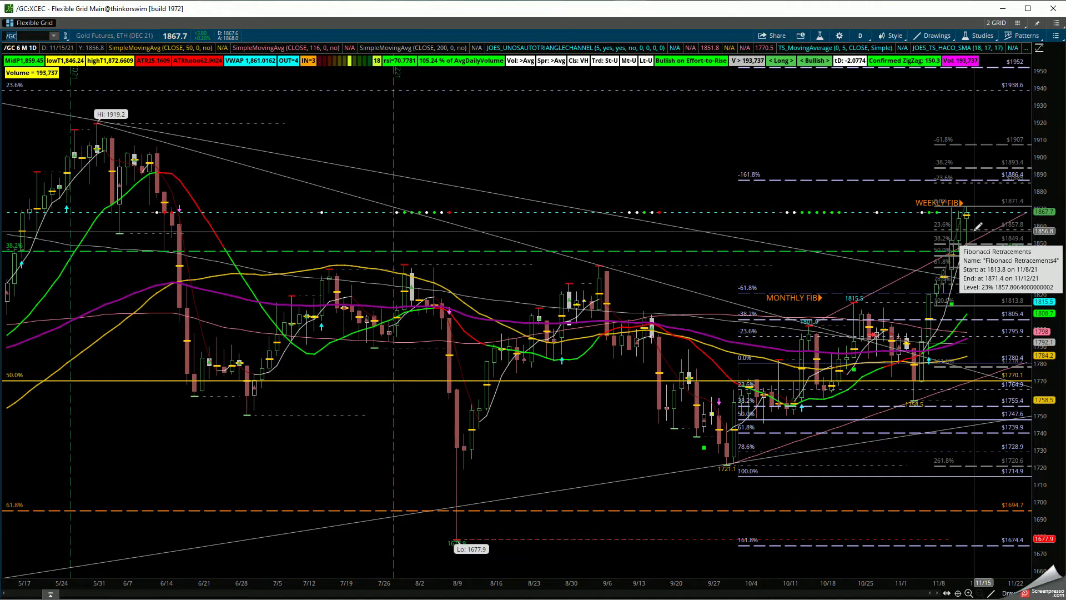
{"action": "mouse_move", "coordinate": [977, 245]}
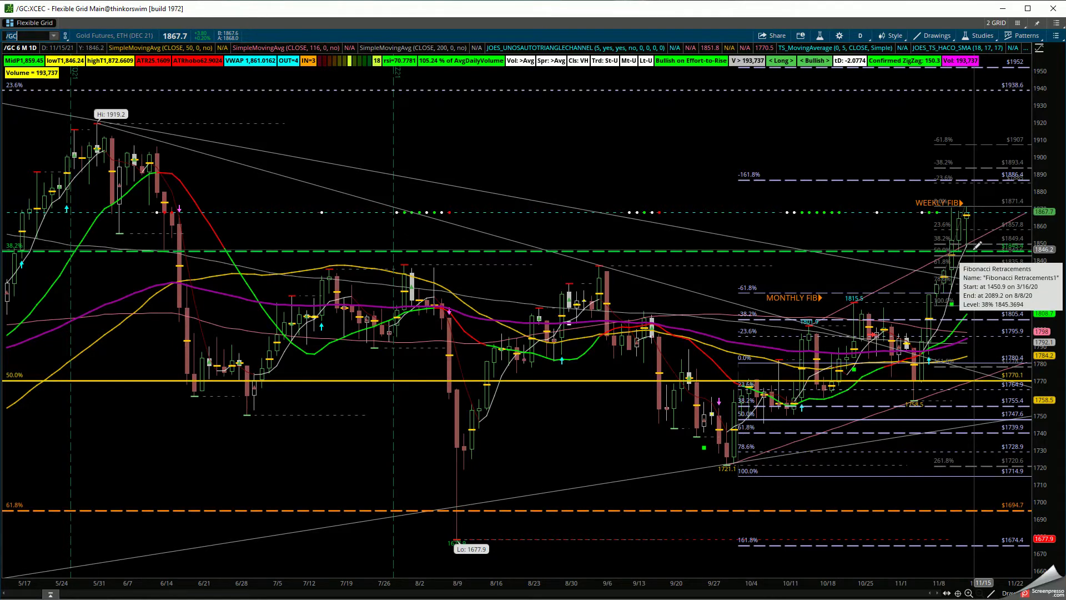
{"action": "mouse_move", "coordinate": [986, 265]}
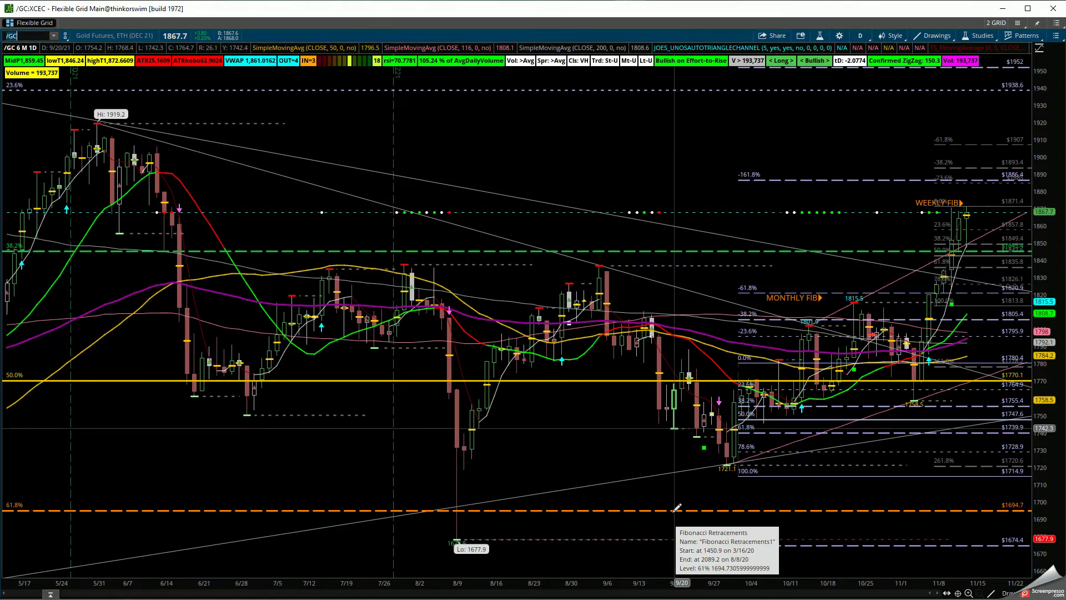
{"action": "left_click_drag", "start_coordinate": [638, 507], "coordinate": [1055, 507]}
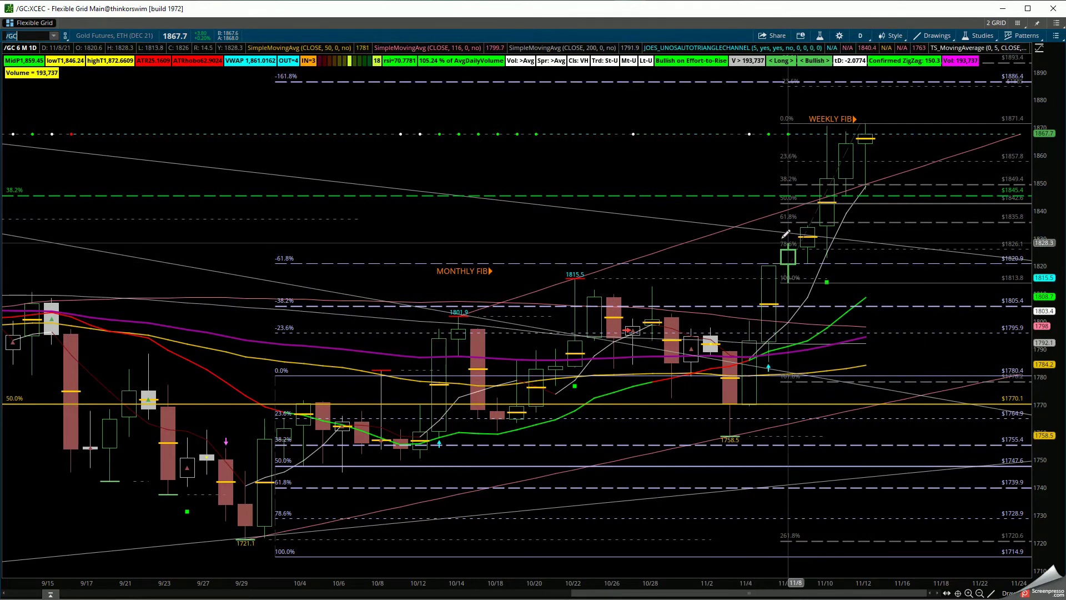
- Switch the /GC chart to the 3-year weekly time frame and enlarge the period from late March 2021 onward
{"action": "left_click", "coordinate": [867, 36]}
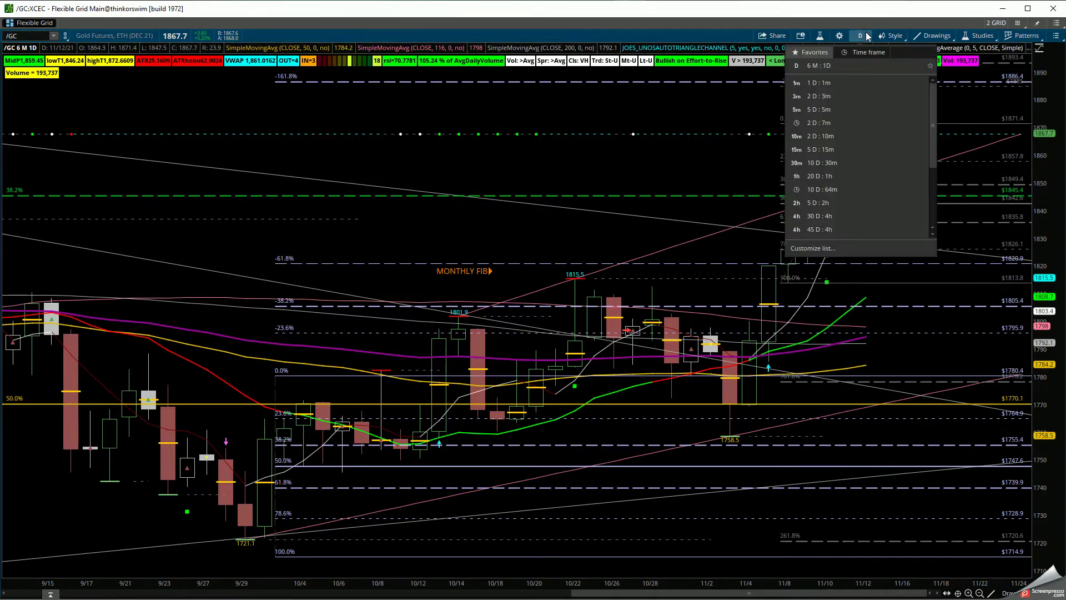
{"action": "left_click", "coordinate": [935, 222]}
{"action": "left_click", "coordinate": [832, 179]}
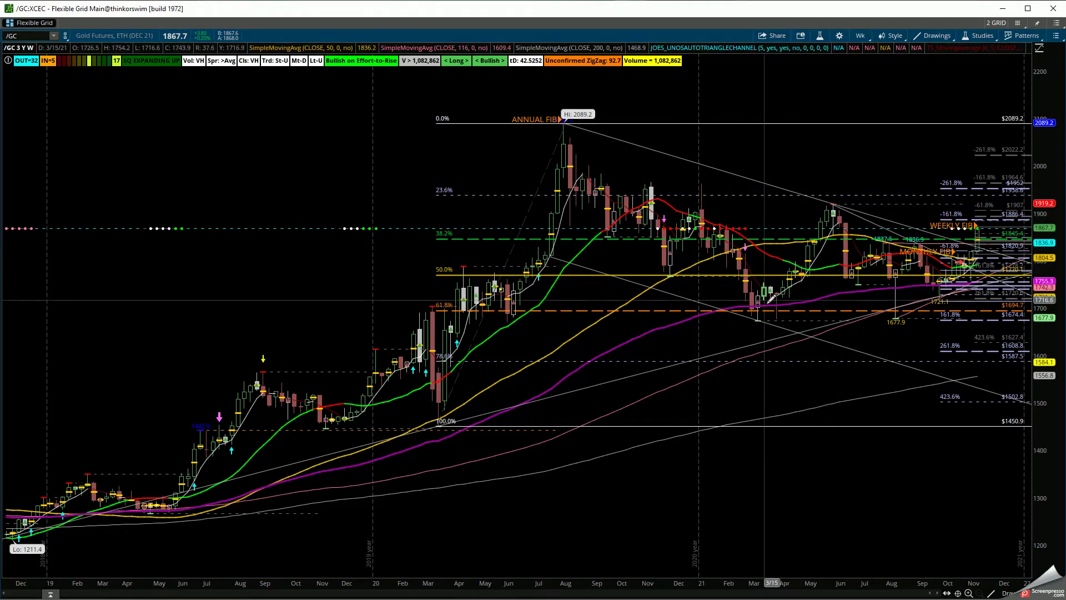
{"action": "left_click_drag", "start_coordinate": [779, 298], "coordinate": [1056, 340]}
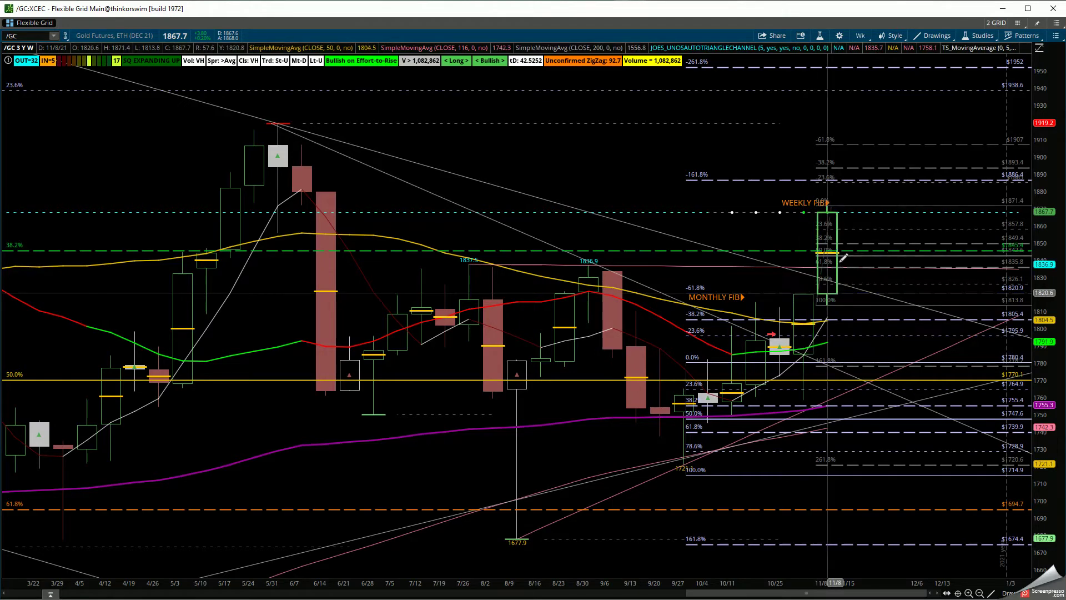
- Set the /GC chart to a 6-month time interval with a Day aggregation period
{"action": "left_click", "coordinate": [861, 36]}
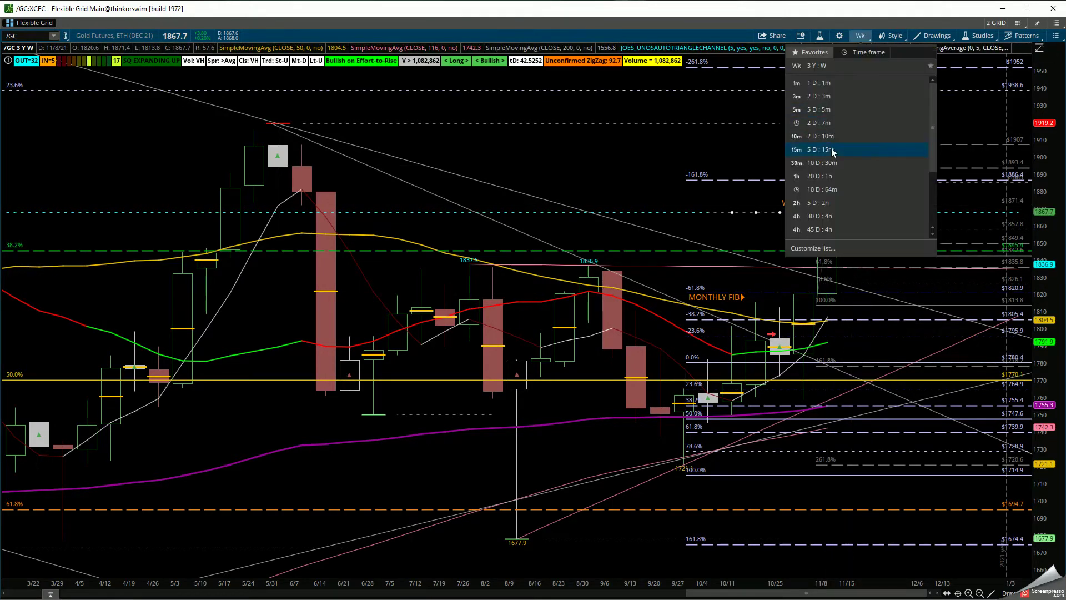
{"action": "left_click", "coordinate": [881, 51]}
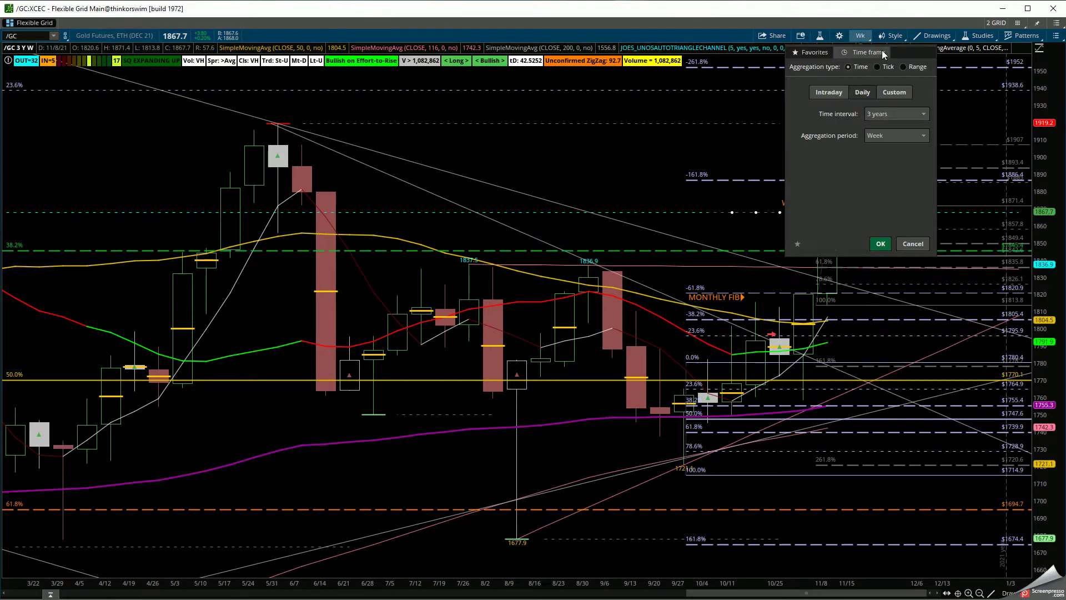
{"action": "left_click", "coordinate": [894, 117]}
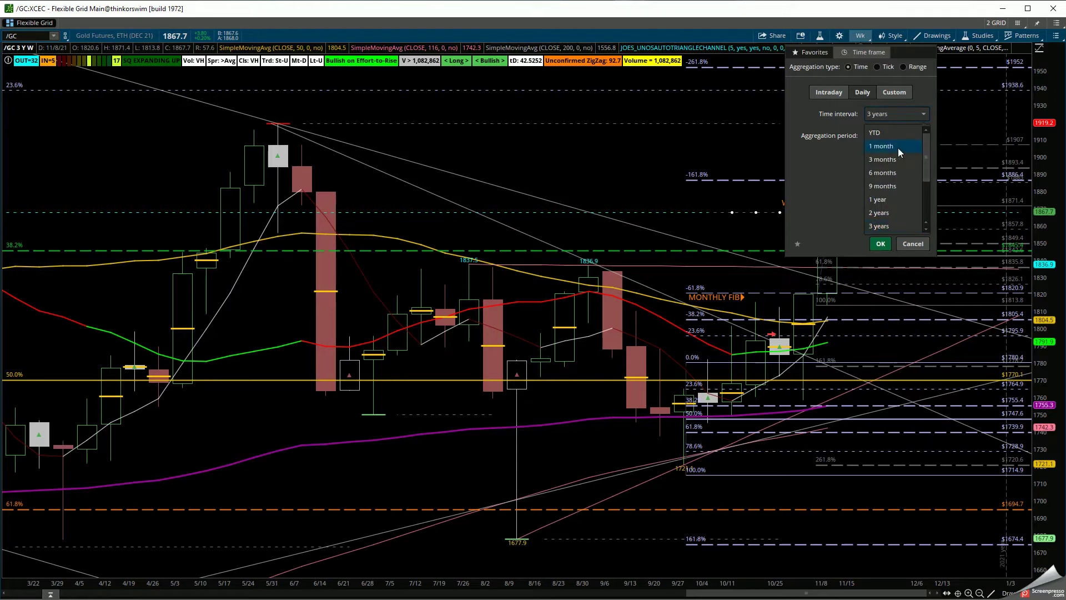
{"action": "left_click", "coordinate": [884, 172]}
{"action": "left_click", "coordinate": [902, 135]}
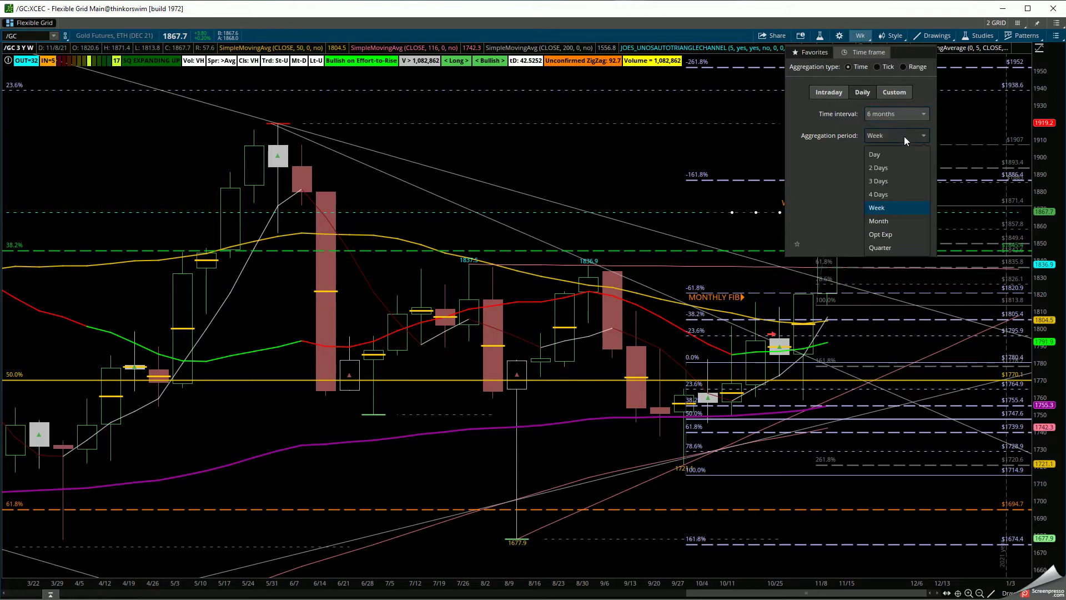
{"action": "left_click", "coordinate": [891, 153]}
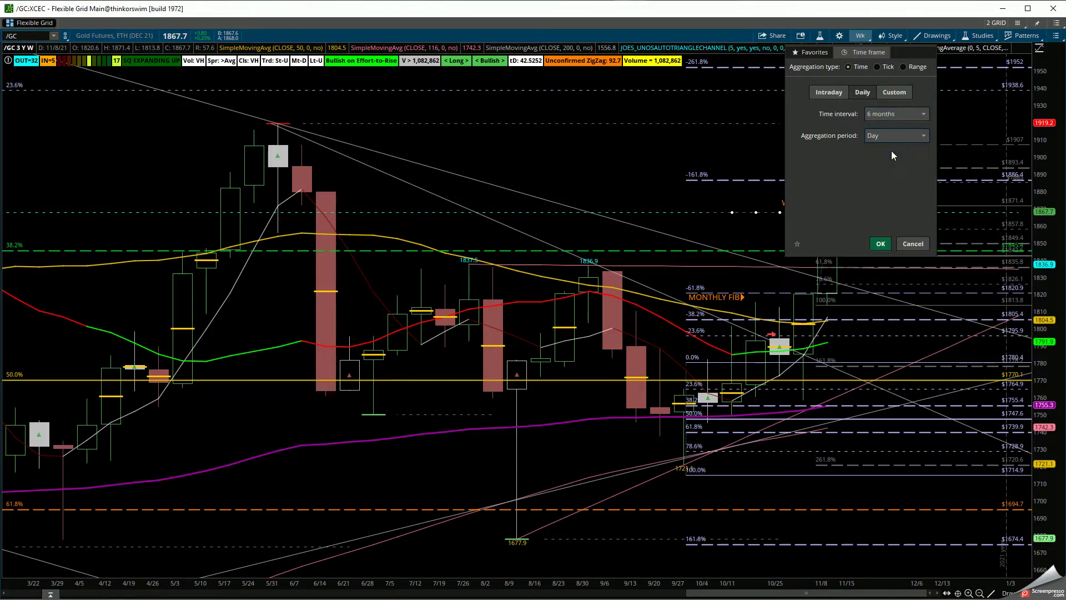
{"action": "left_click", "coordinate": [882, 241]}
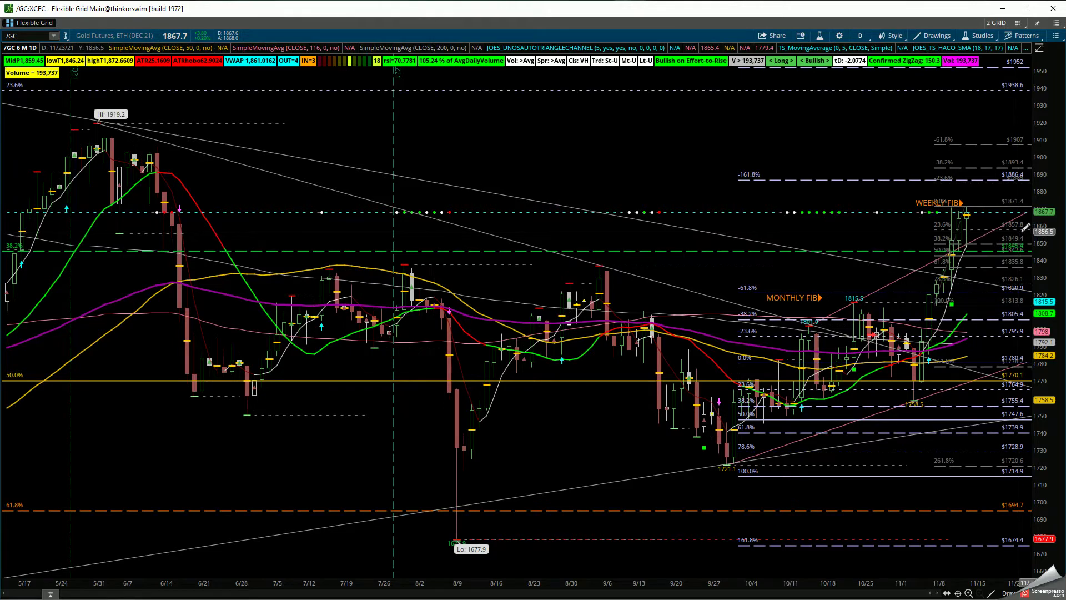
{"action": "mouse_move", "coordinate": [1025, 227]}
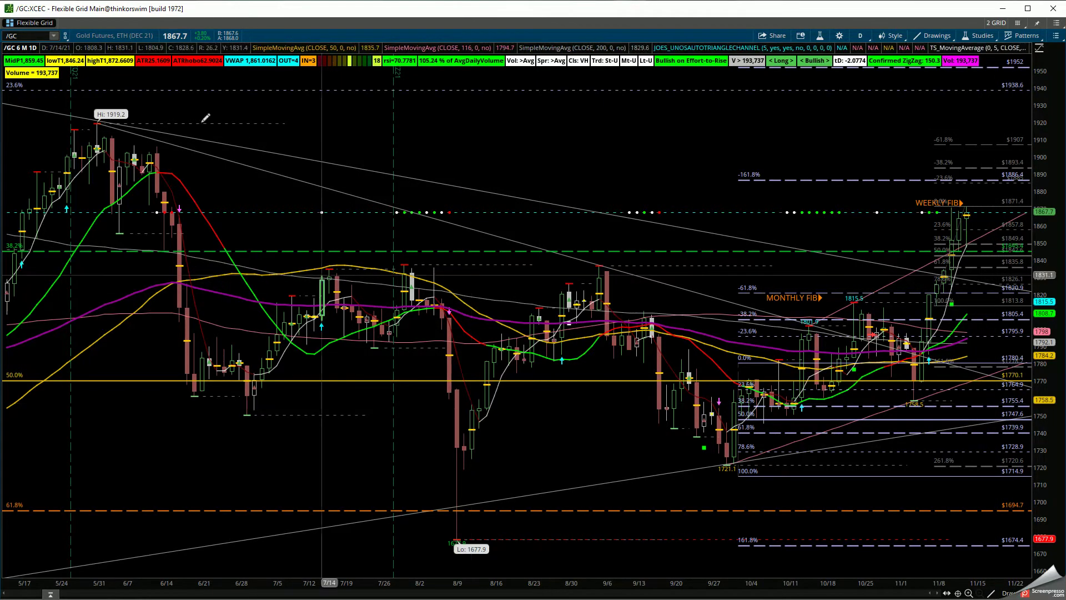
- Load the /SI silver futures chart
{"action": "left_click", "coordinate": [32, 35]}
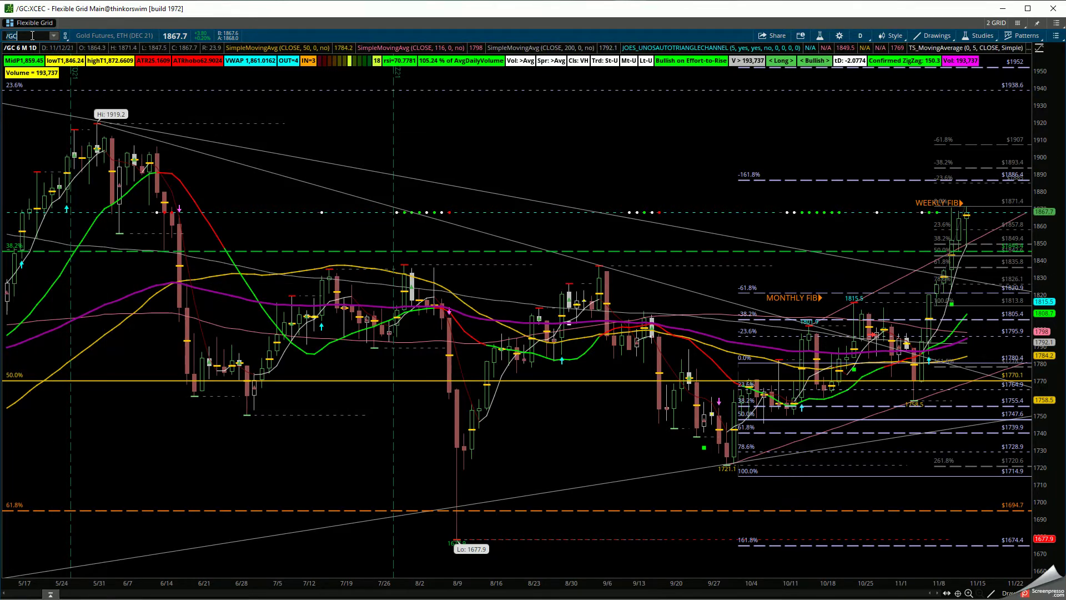
{"action": "key", "text": "BackSpace"}
{"action": "type", "text": "/SI"}
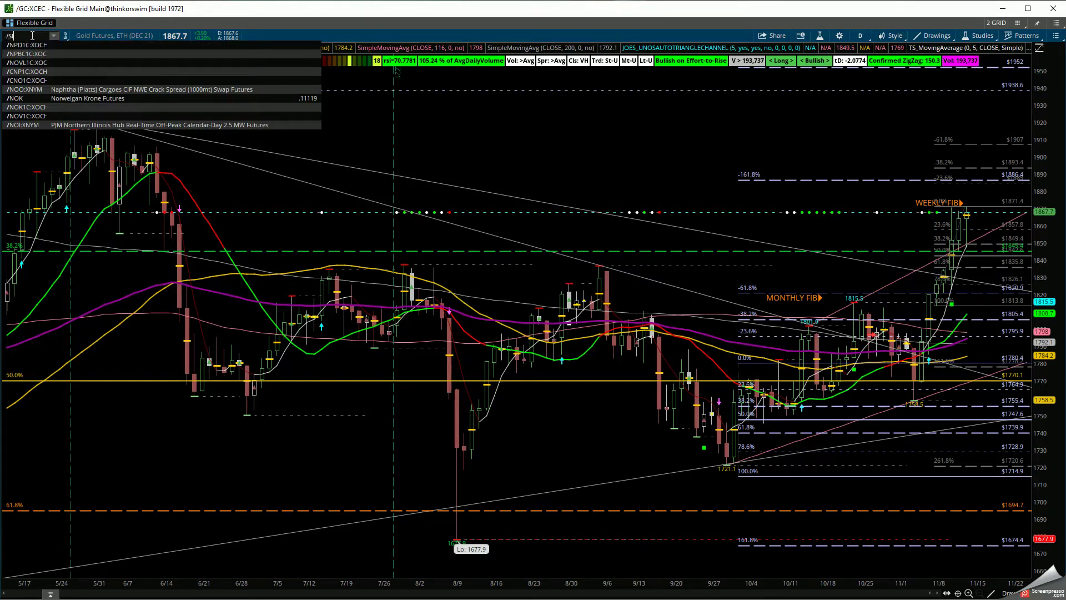
{"action": "key", "text": "Return"}
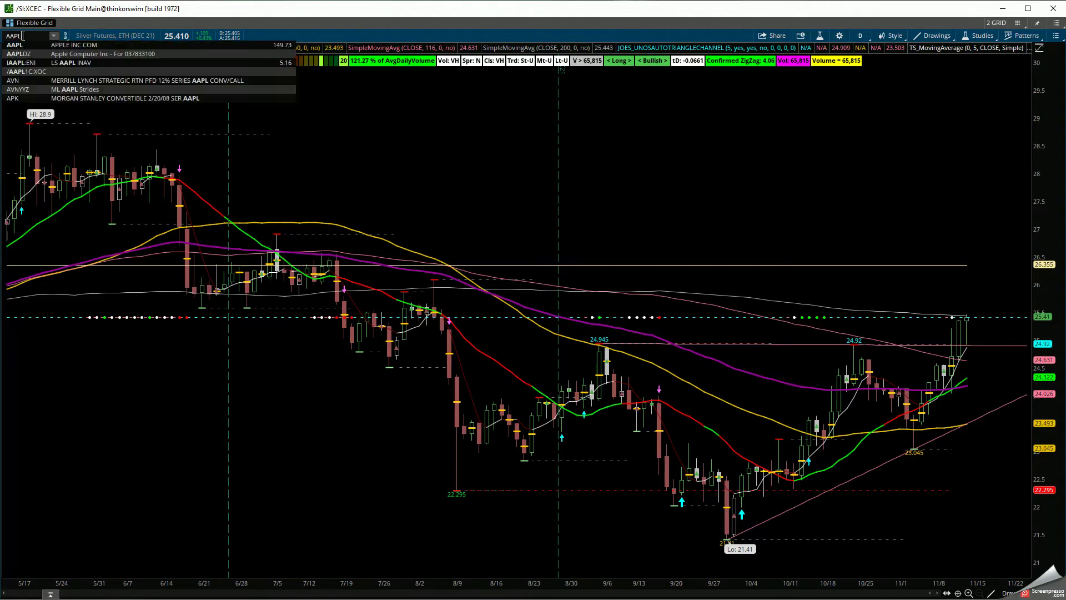
- Review the AAPL, AMZN and FB daily charts in turn
{"action": "key", "text": "Return"}
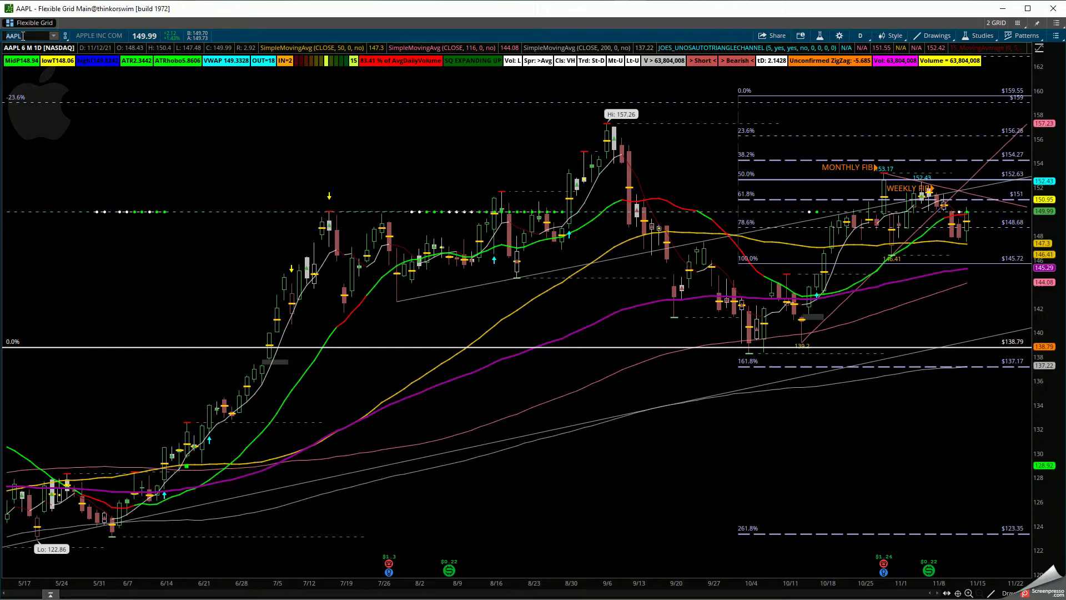
{"action": "key", "text": "Return"}
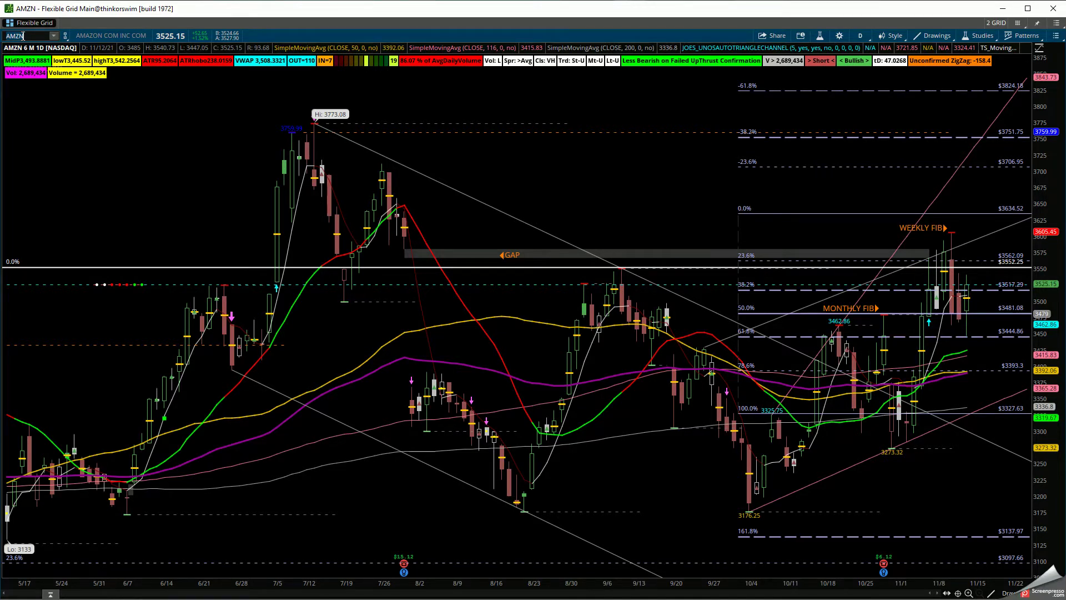
{"action": "type", "text": "B"}
{"action": "key", "text": "Return"}
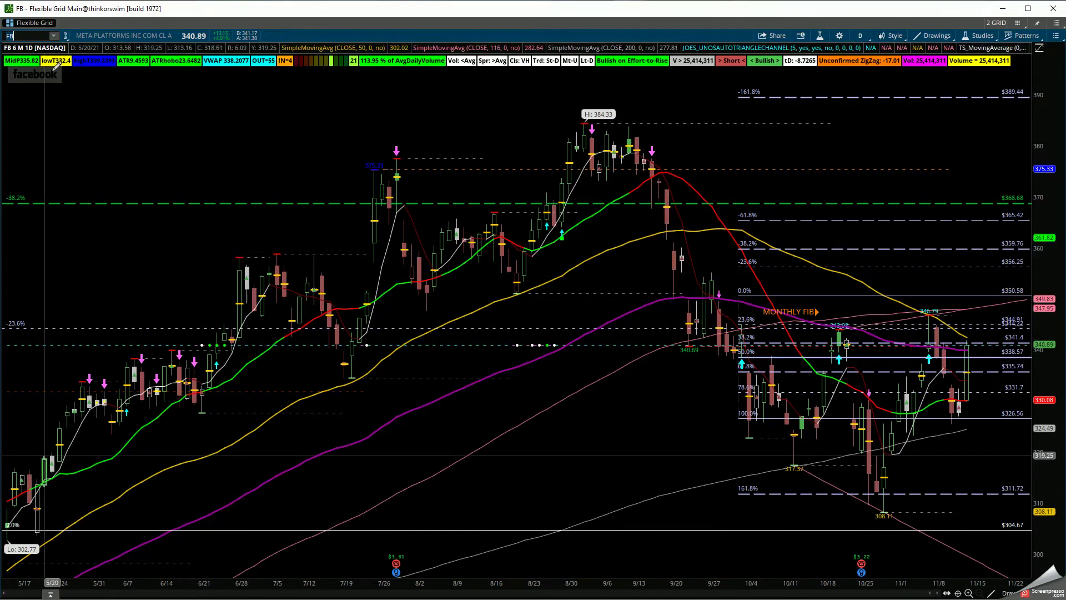
- Load the GOOGL daily chart in place of FB
{"action": "left_click", "coordinate": [36, 37]}
{"action": "type", "text": "F"}
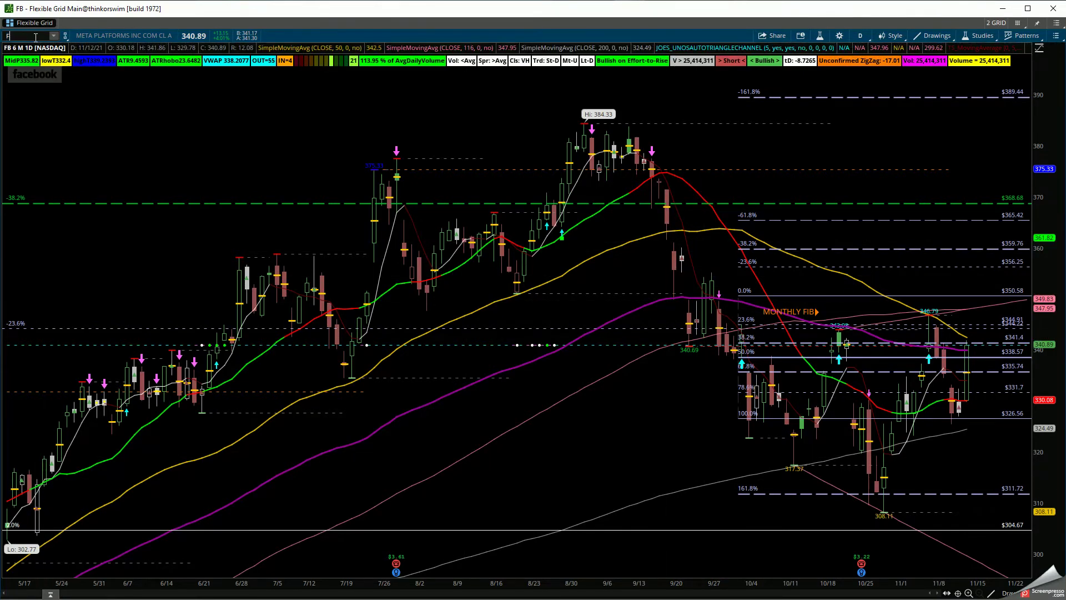
{"action": "key", "text": "Escape"}
{"action": "type", "text": "GOOGL"}
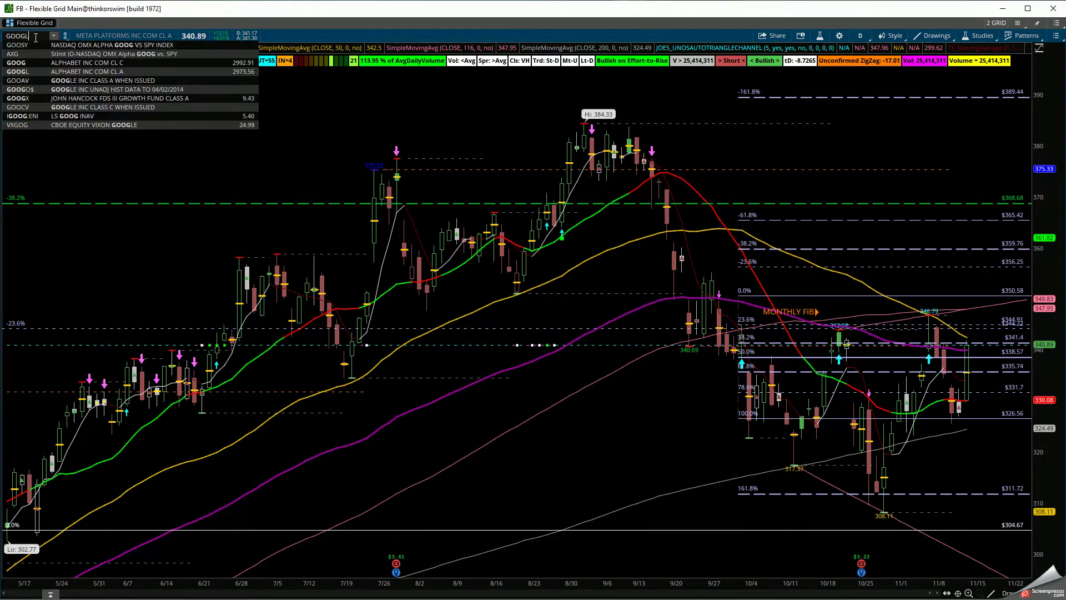
{"action": "key", "text": "Return"}
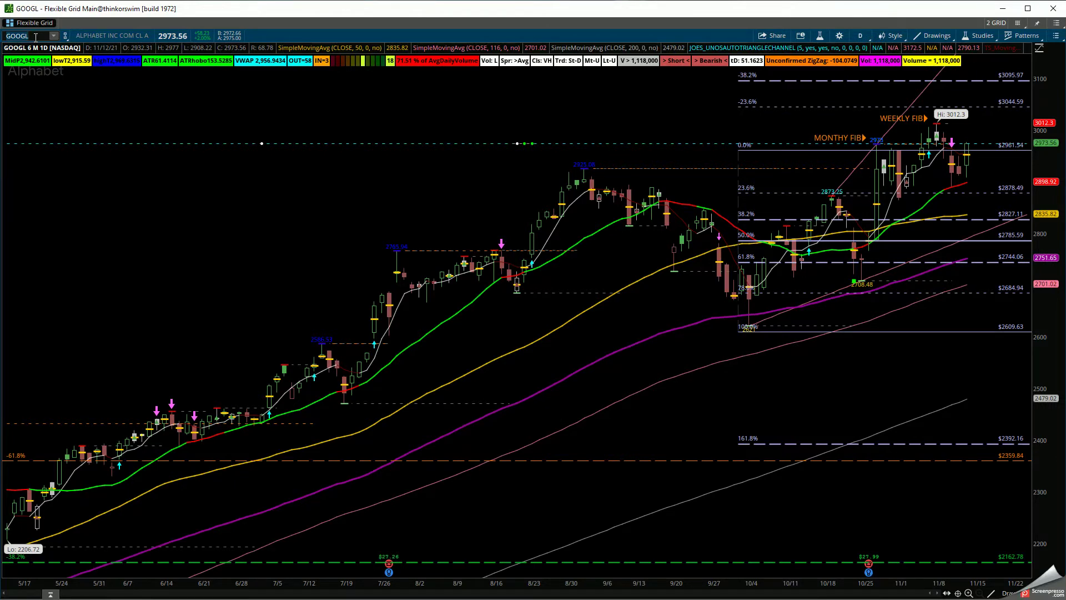
- Load the NFLX daily chart in place of GOOGL
{"action": "key", "text": "BackSpace"}
{"action": "key", "text": "BackSpace"}
{"action": "key", "text": "BackSpace"}
{"action": "key", "text": "BackSpace"}
{"action": "key", "text": "BackSpace"}
{"action": "type", "text": "NFLX"}
{"action": "key", "text": "Return"}
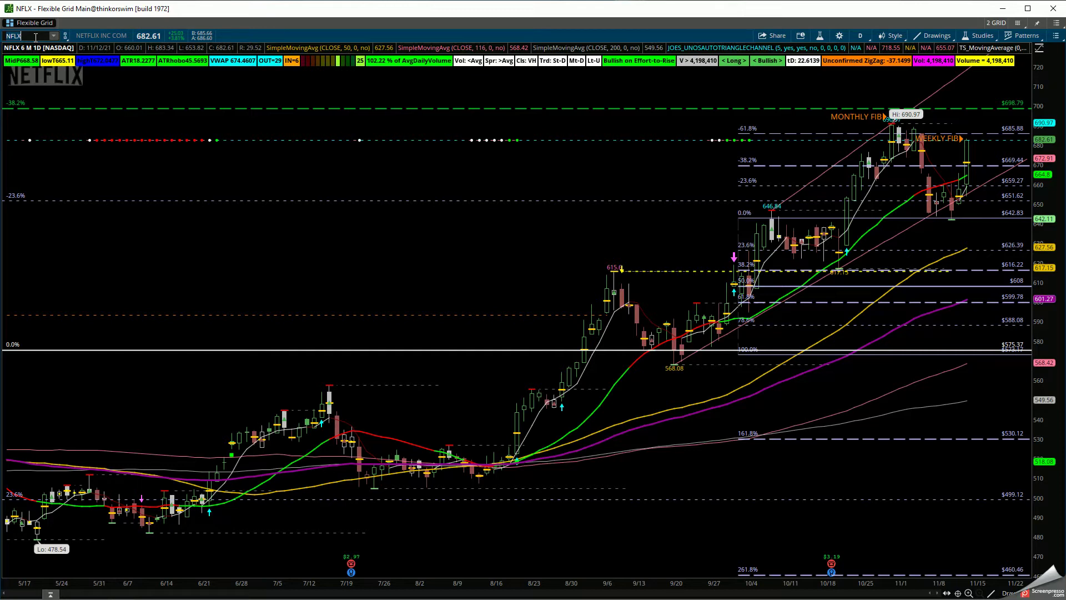
- Load the TSLA daily chart and examine the Fibonacci levels and gaps around the November pullback
{"action": "type", "text": "TSL"}
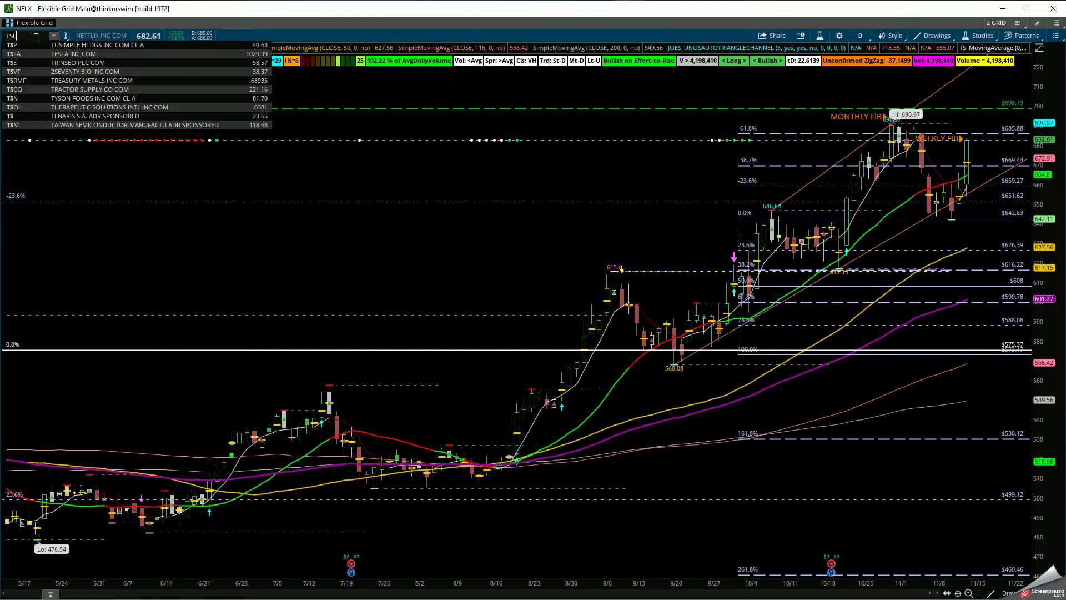
{"action": "type", "text": "A"}
{"action": "key", "text": "Return"}
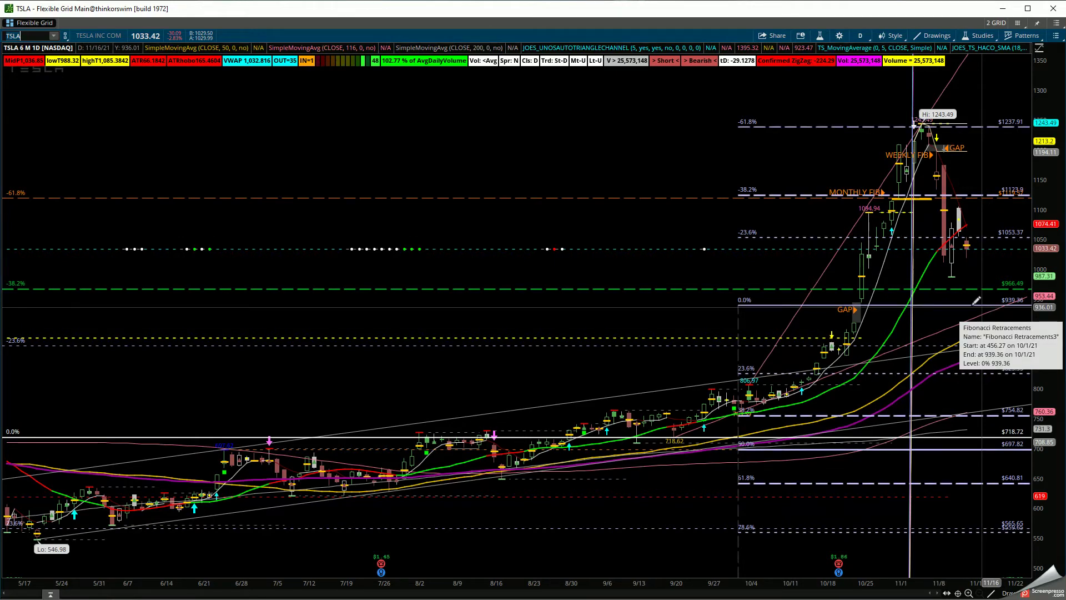
{"action": "left_click", "coordinate": [24, 37]}
{"action": "key", "text": "BackSpace"}
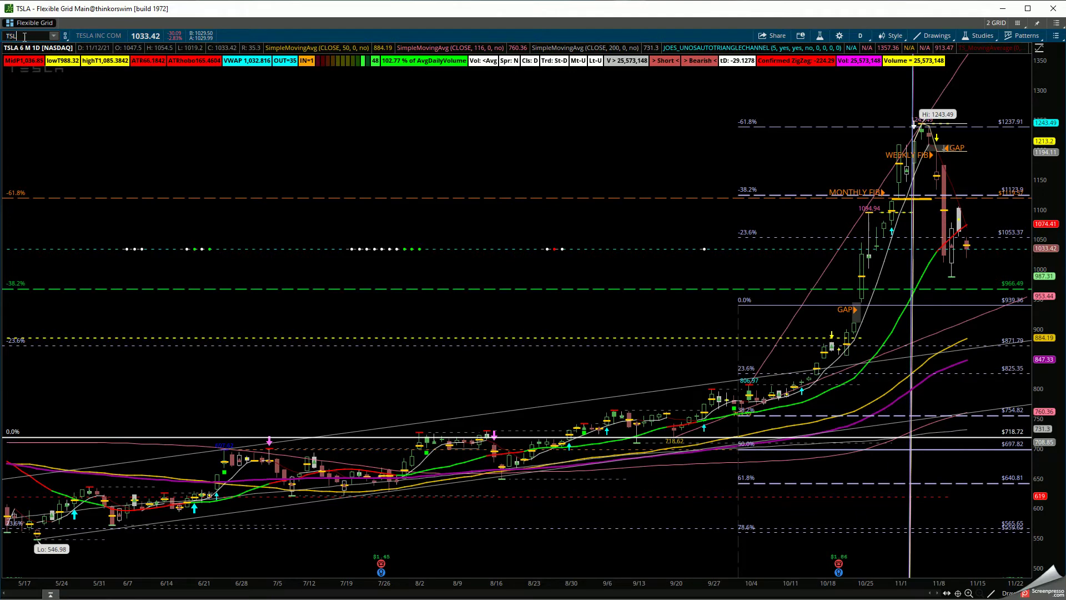
{"action": "type", "text": "BA"}
{"action": "key", "text": "Return"}
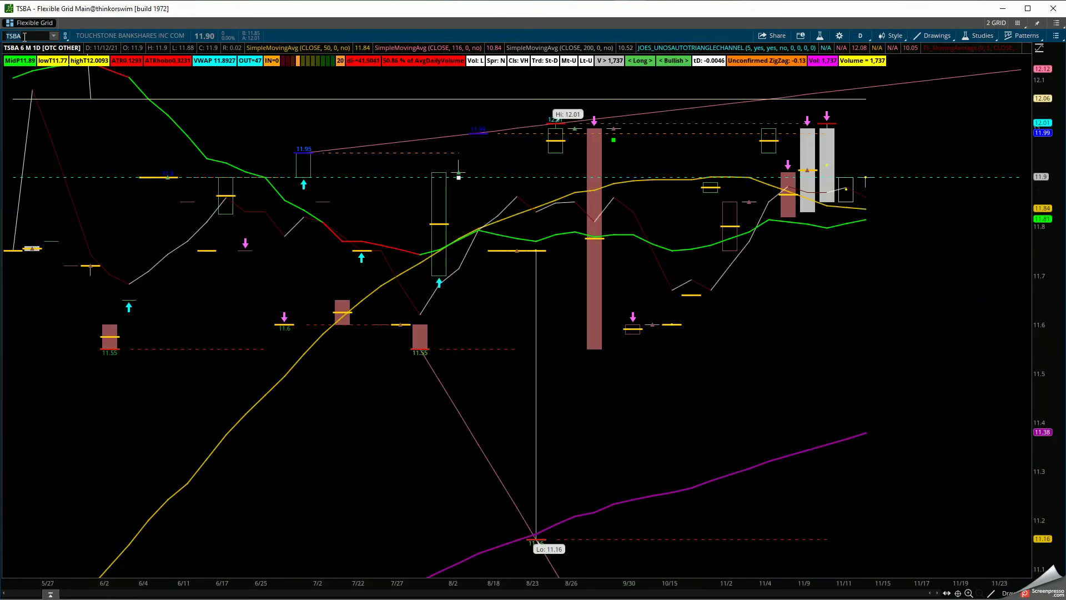
- Review the daily charts of Boeing (BA) and Lockheed Martin (LMT) in turn
{"action": "type", "text": "V"}
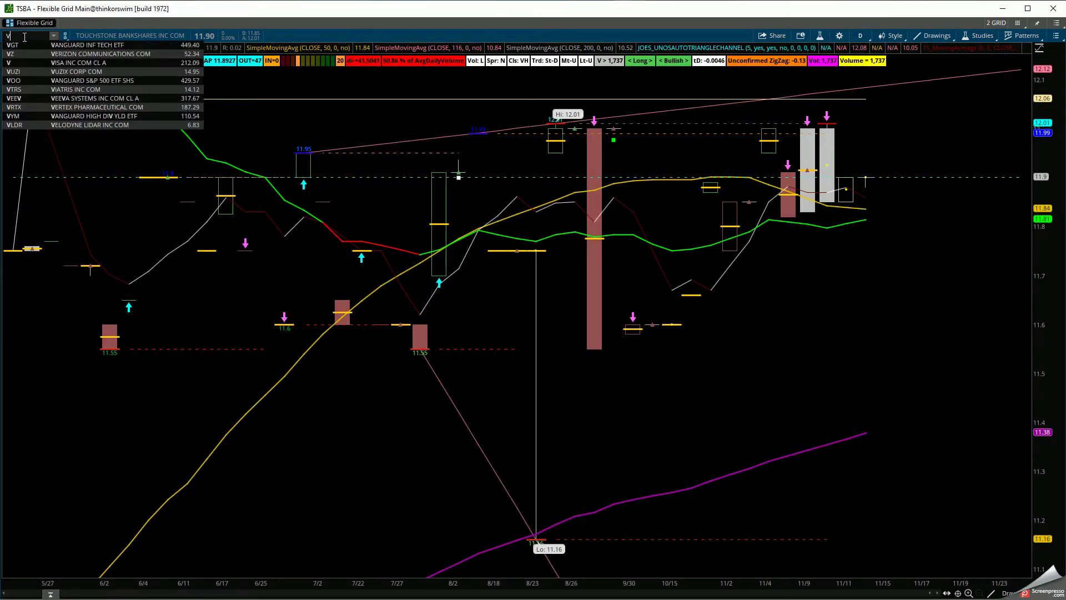
{"action": "key", "text": "BackSpace"}
{"action": "type", "text": "BA"}
{"action": "key", "text": "Return"}
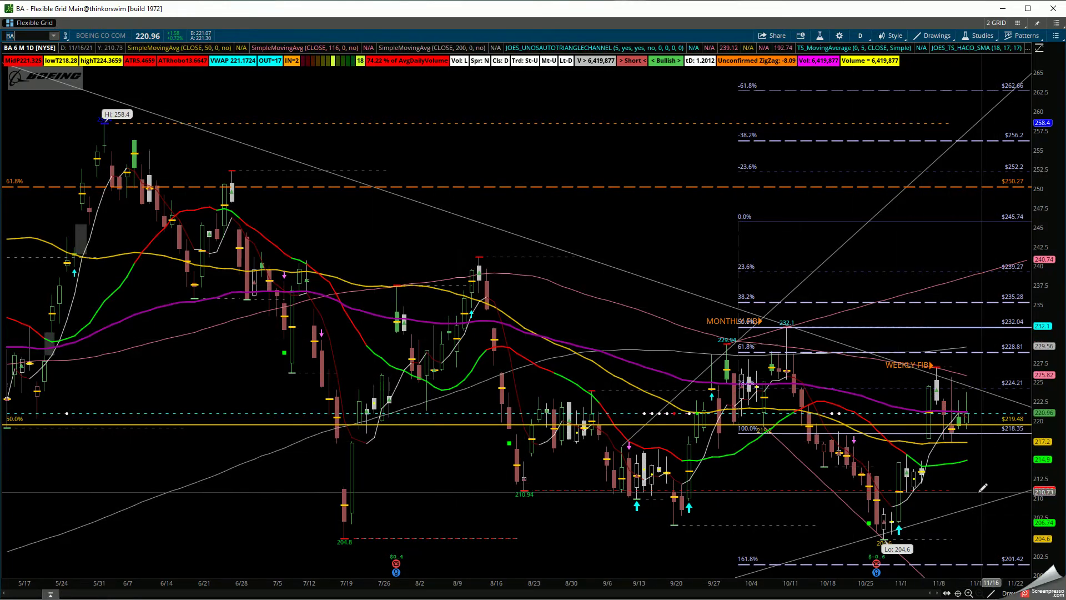
{"action": "left_click", "coordinate": [29, 36]}
{"action": "type", "text": "LMT"}
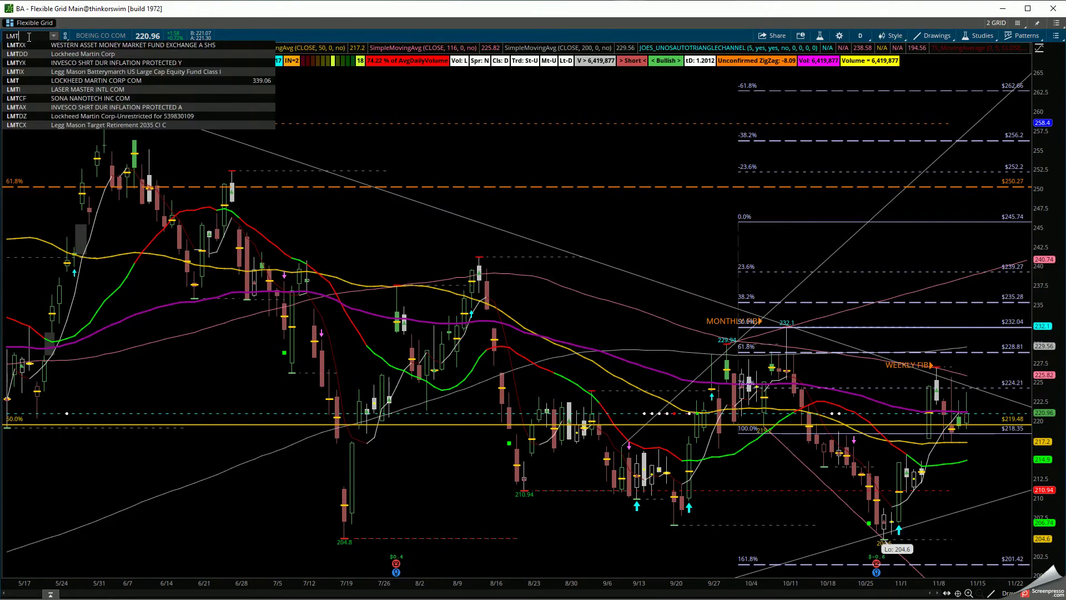
{"action": "key", "text": "Return"}
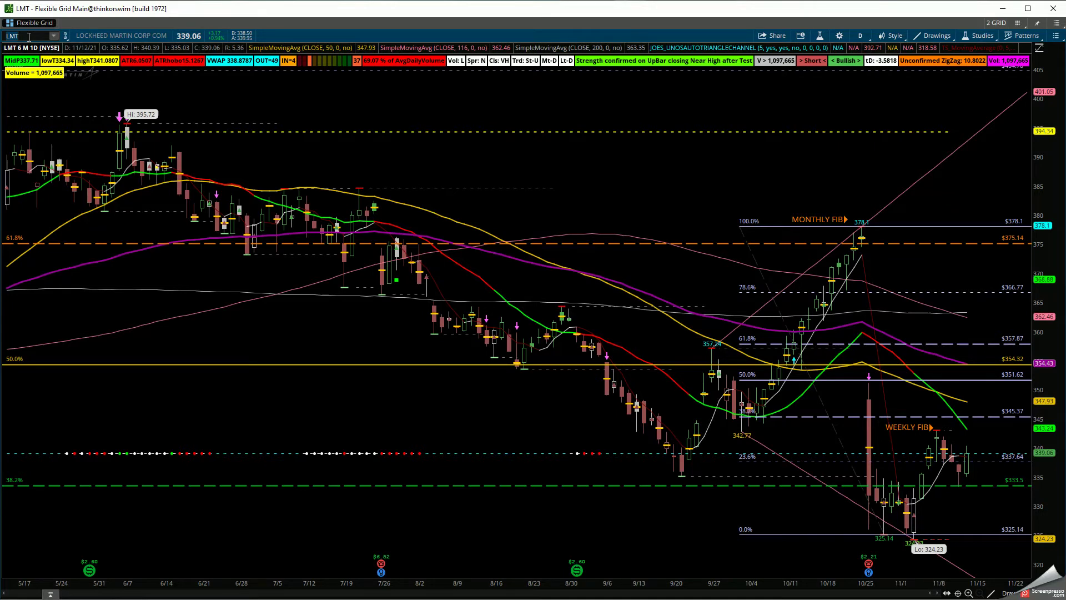
- Load the technology sector ETF chart XLK, followed by the healthcare sector ETF chart XLV
{"action": "left_click", "coordinate": [29, 37]}
{"action": "type", "text": "XL"}
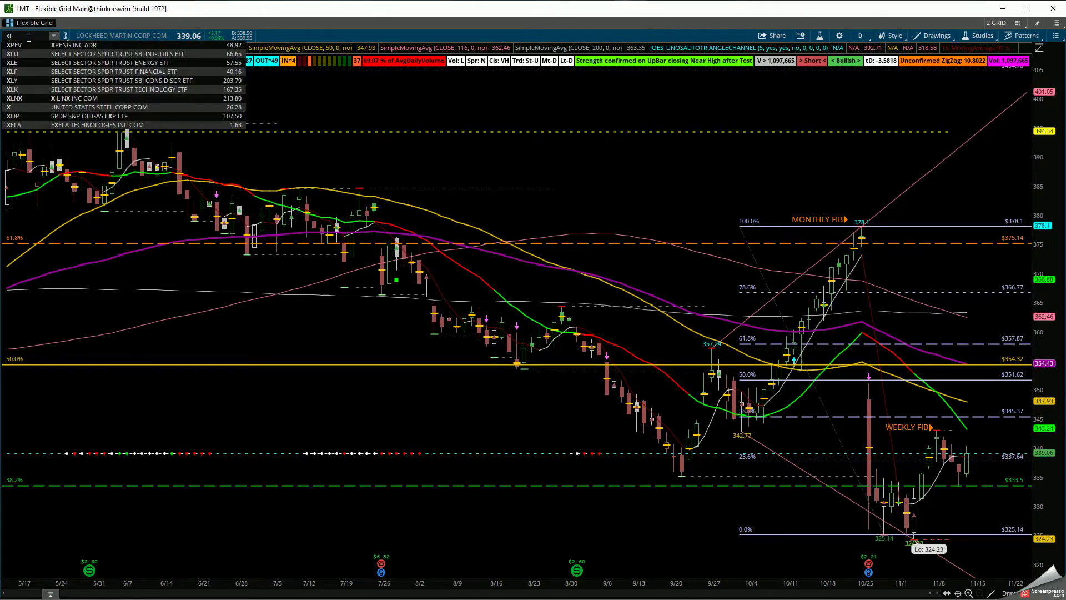
{"action": "type", "text": "K"}
{"action": "key", "text": "Return"}
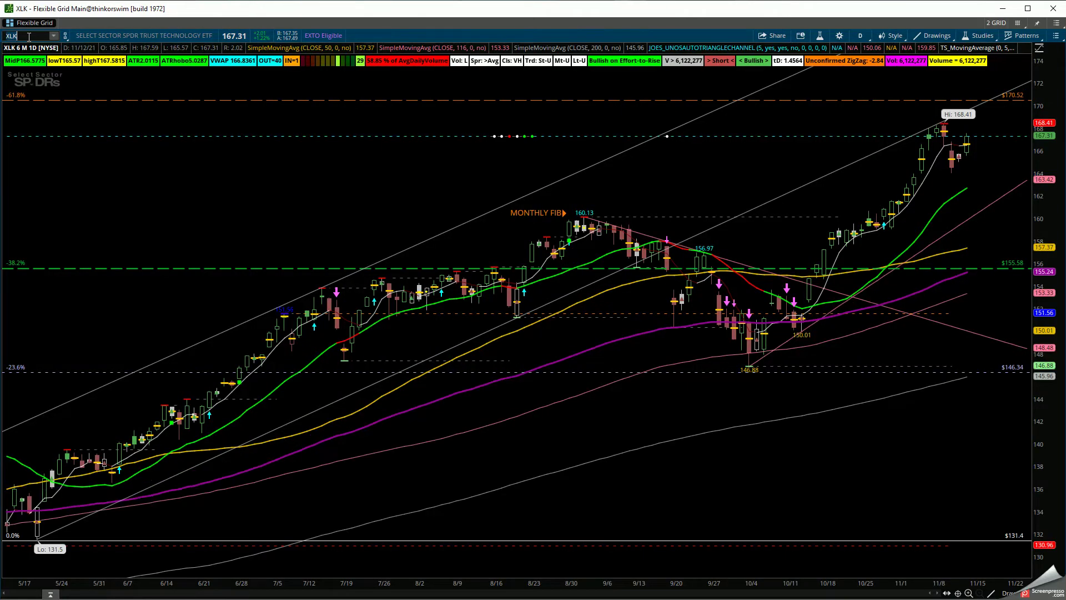
{"action": "type", "text": "XLV"}
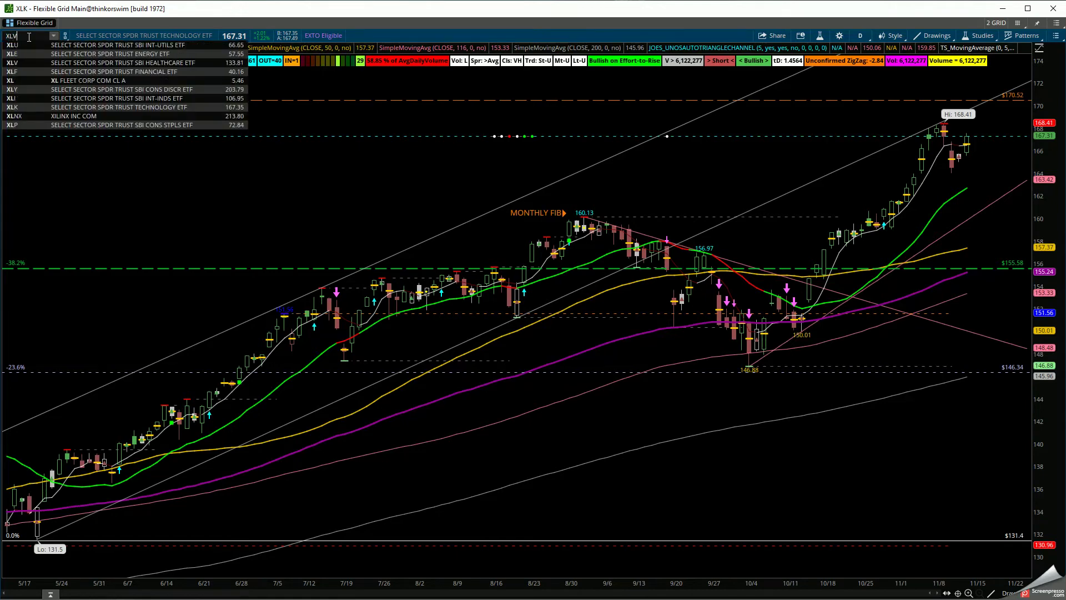
{"action": "key", "text": "Return"}
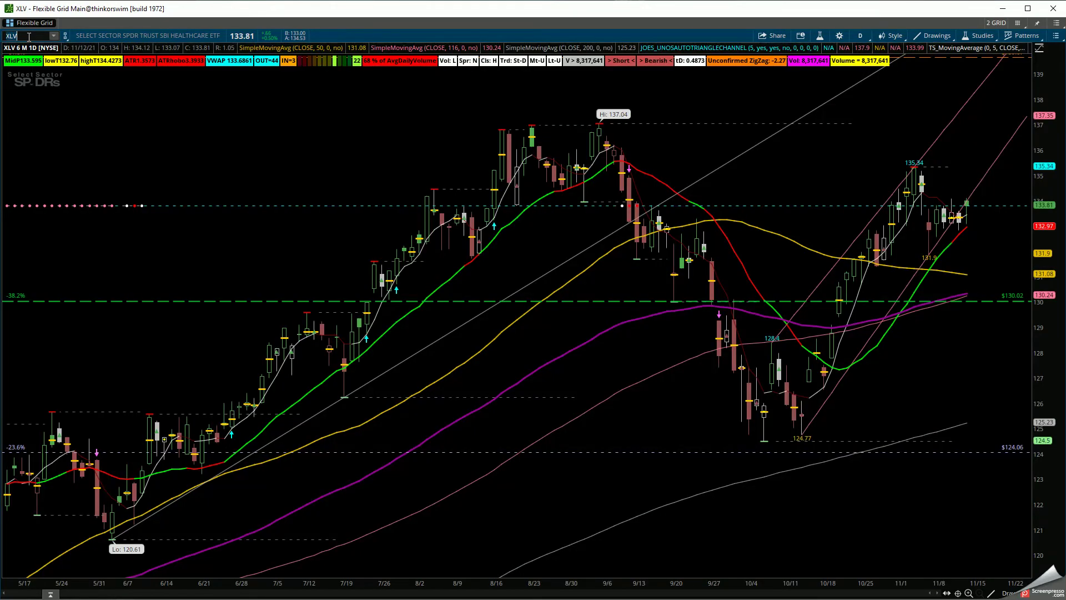
- Review the energy sector ETF XLE and the financial sector ETF XLF on the daily chart
{"action": "left_click", "coordinate": [29, 37]}
{"action": "type", "text": "XLE"}
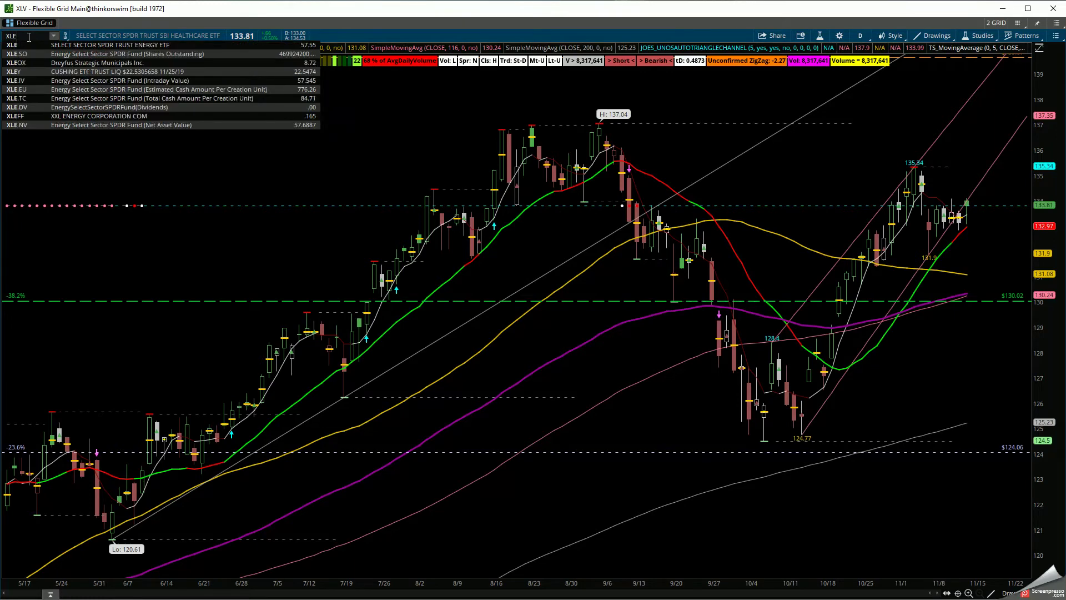
{"action": "key", "text": "Return"}
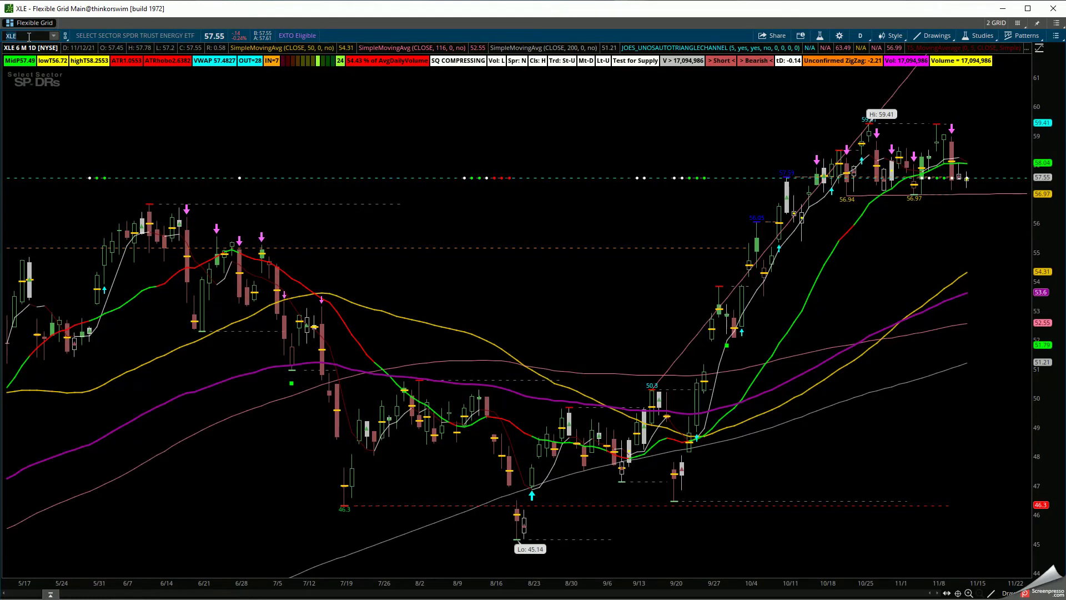
{"action": "type", "text": "XLF"}
{"action": "key", "text": "Return"}
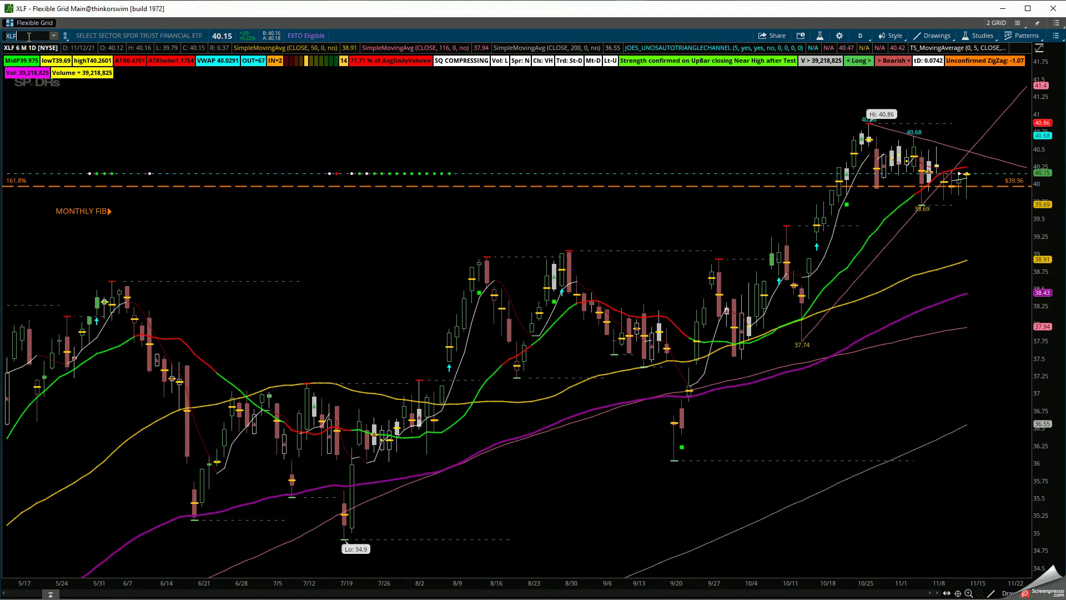
{"action": "key", "text": "BackSpace"}
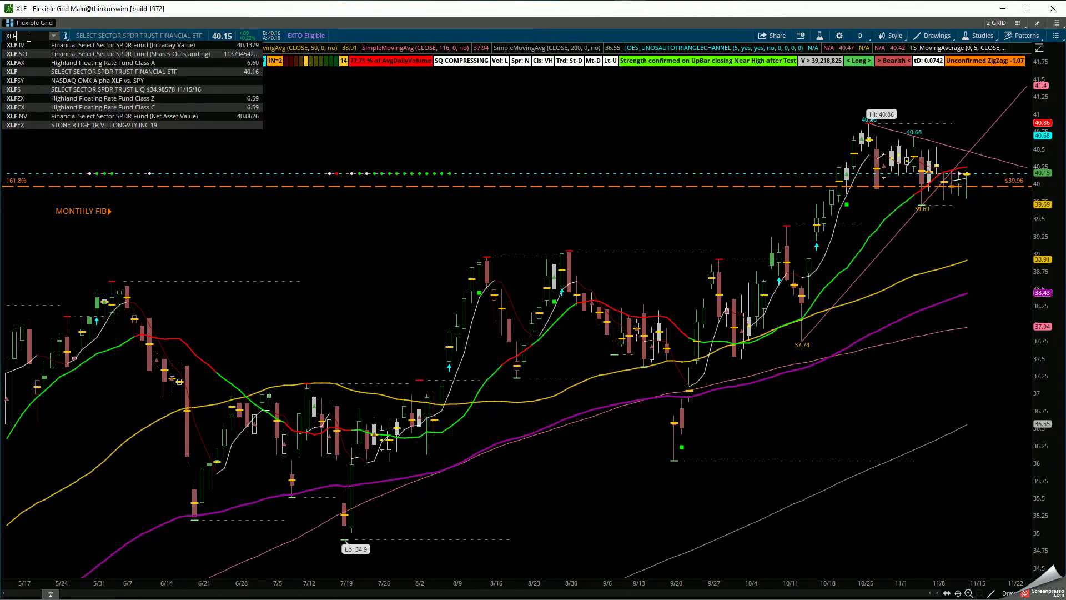
{"action": "type", "text": "FXL"}
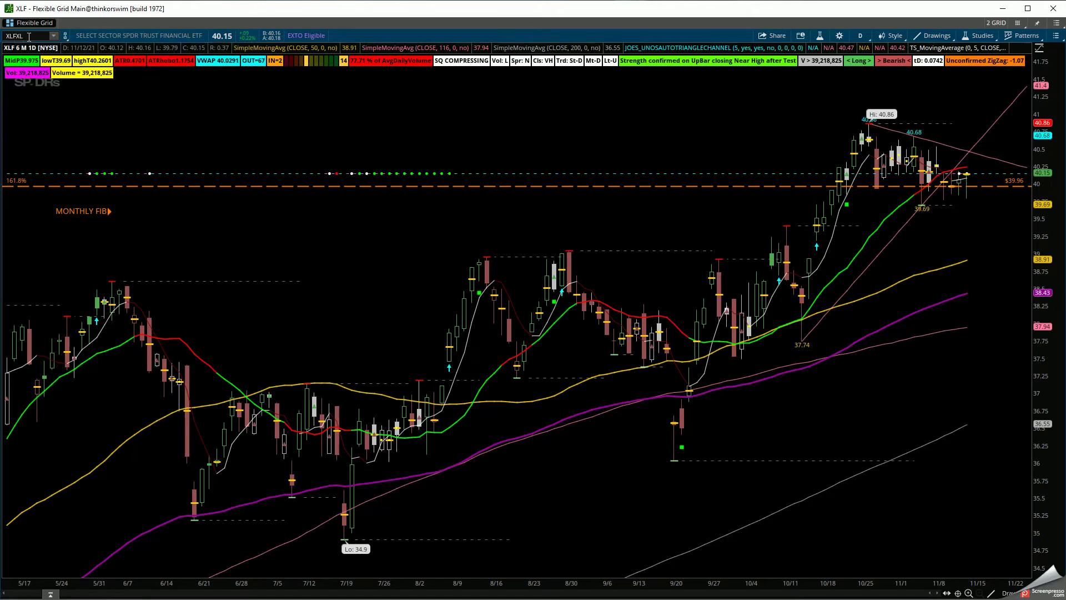
{"action": "type", "text": "Y"}
{"action": "key", "text": "Return"}
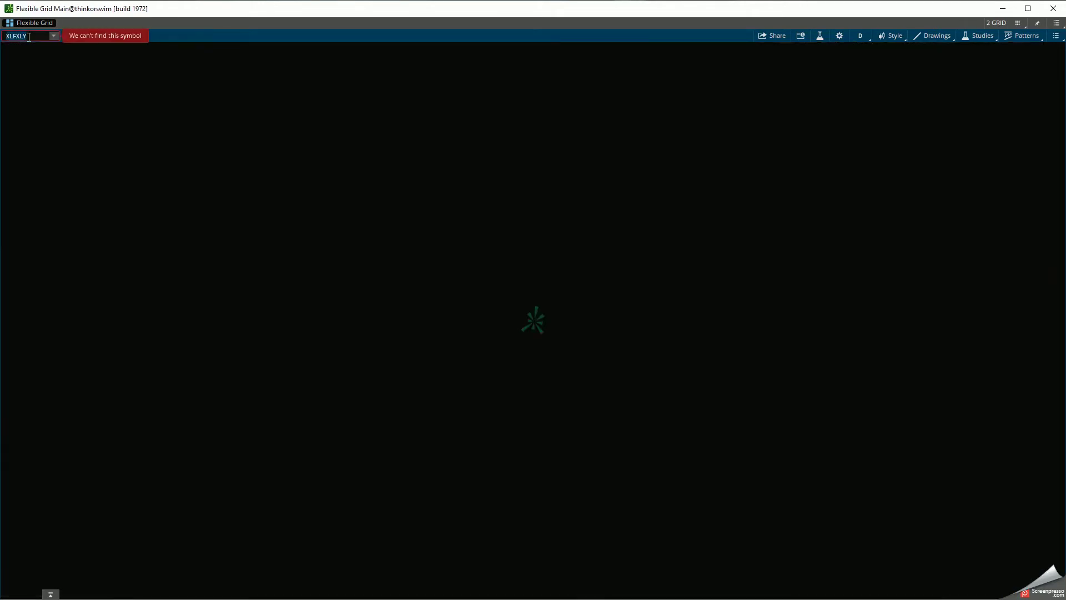
- Load the consumer discretionary ETF XLY, followed by the industrials ETF XLI, on the daily chart
{"action": "type", "text": "XLY"}
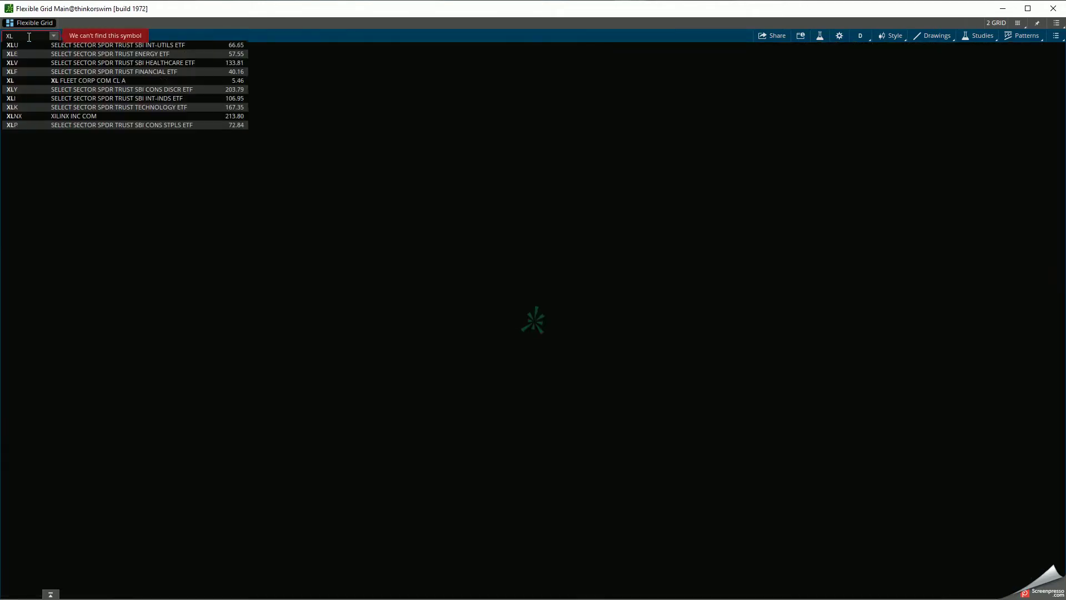
{"action": "key", "text": "Return"}
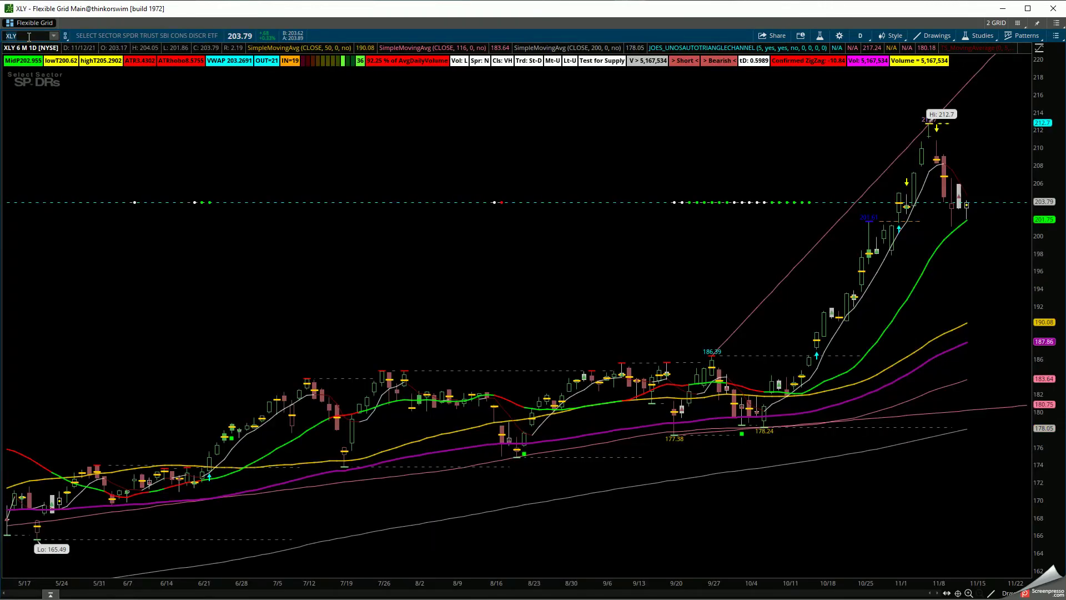
{"action": "type", "text": "XL"}
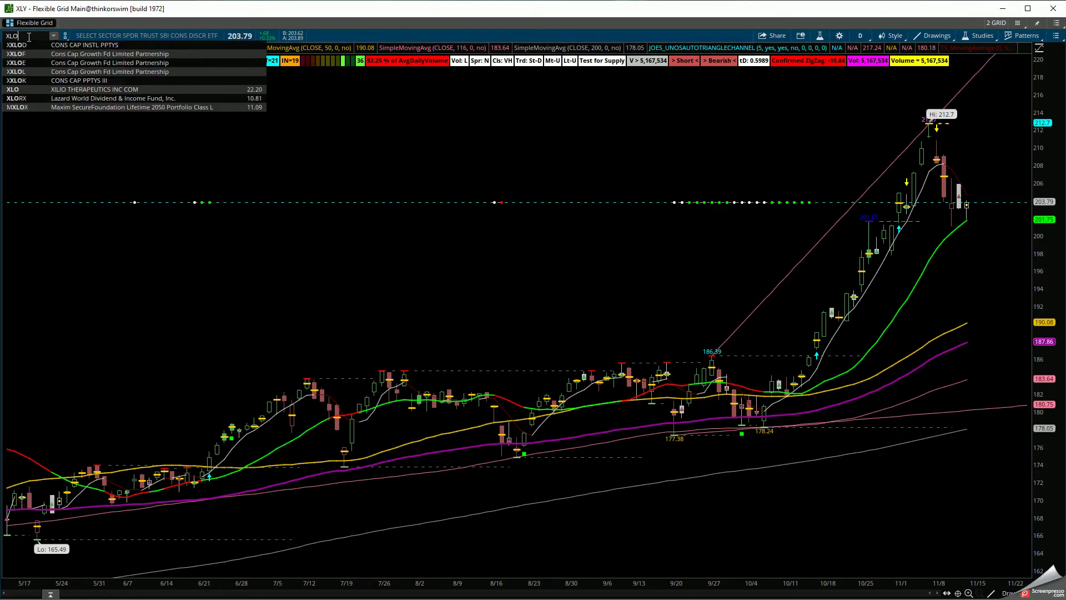
{"action": "key", "text": "BackSpace"}
{"action": "type", "text": "I"}
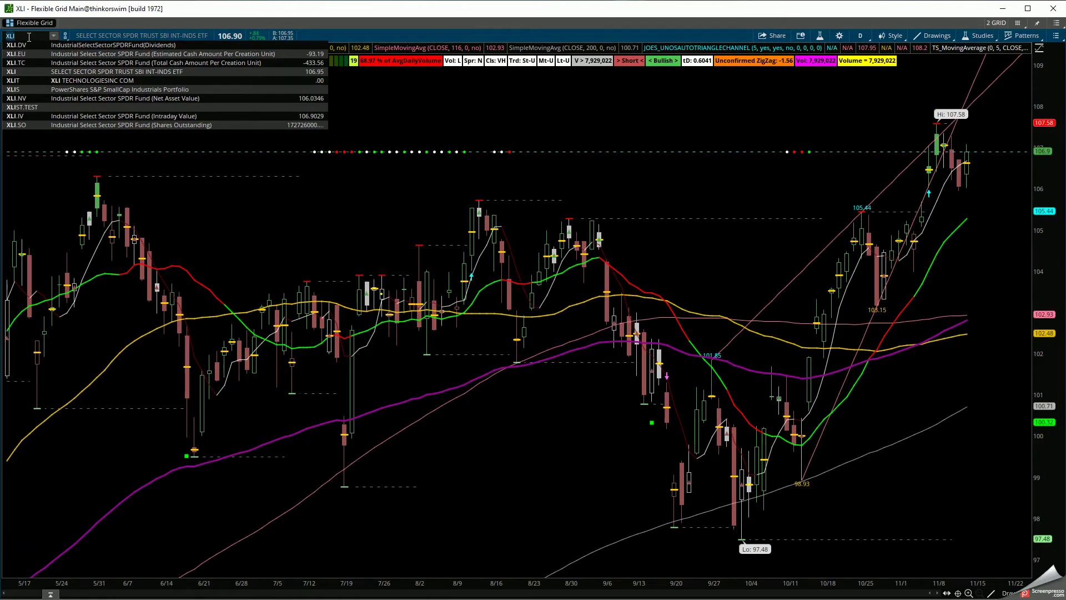
- Review the daily charts of the consumer staples ETF XLP and the Vanguard Growth ETF VUG
{"action": "key", "text": "BackSpace"}
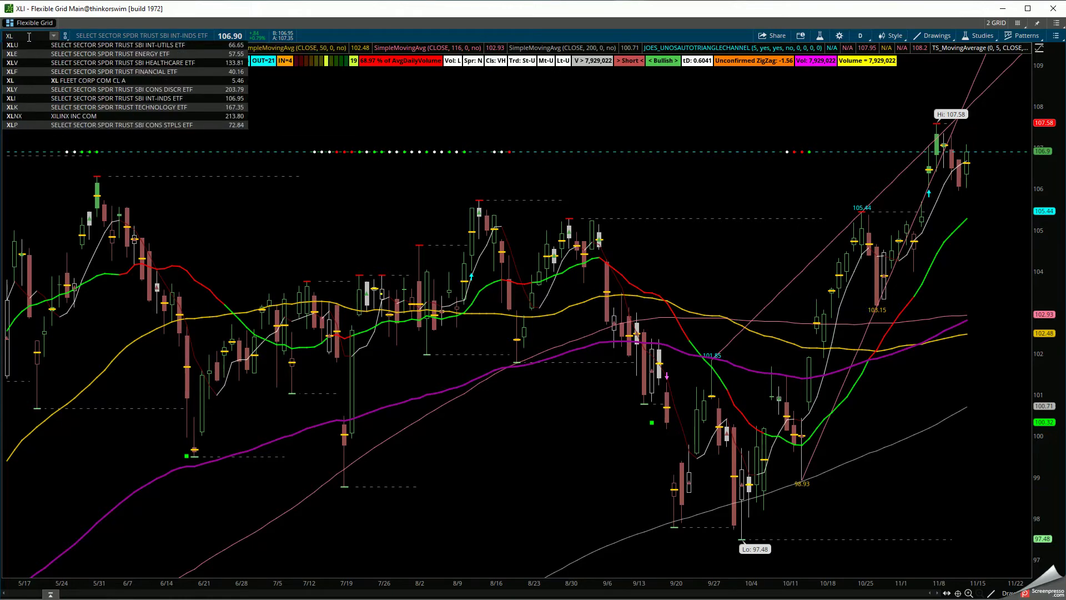
{"action": "type", "text": "P"}
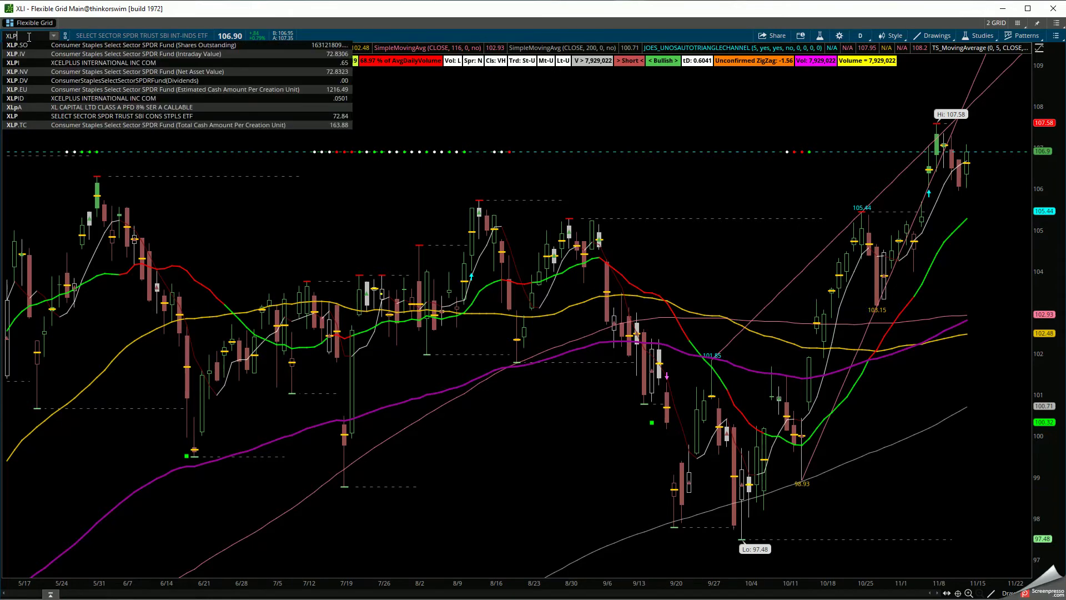
{"action": "key", "text": "Return"}
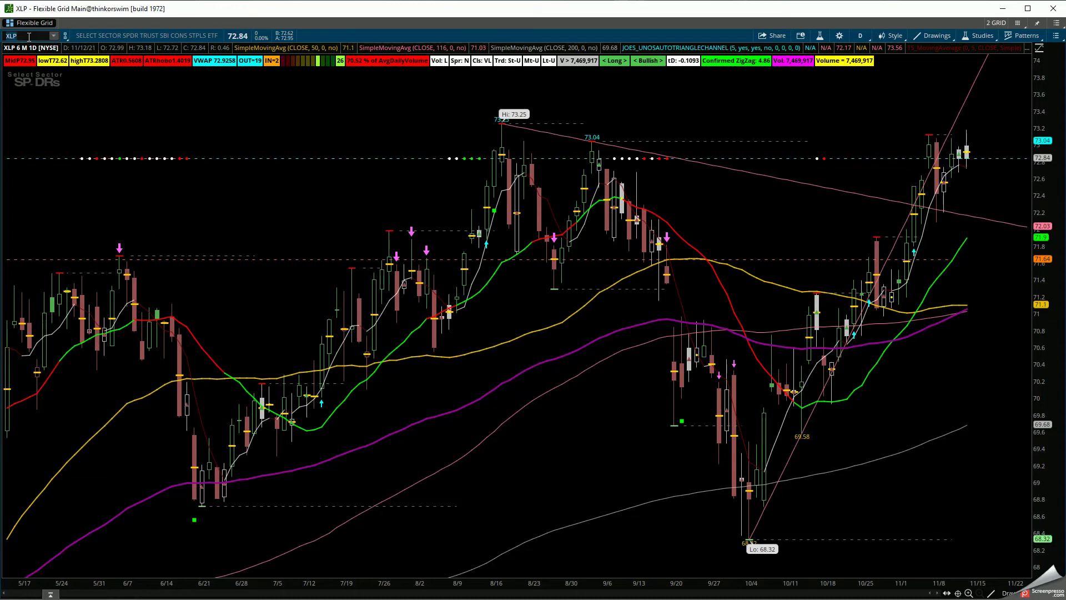
{"action": "type", "text": "UG"}
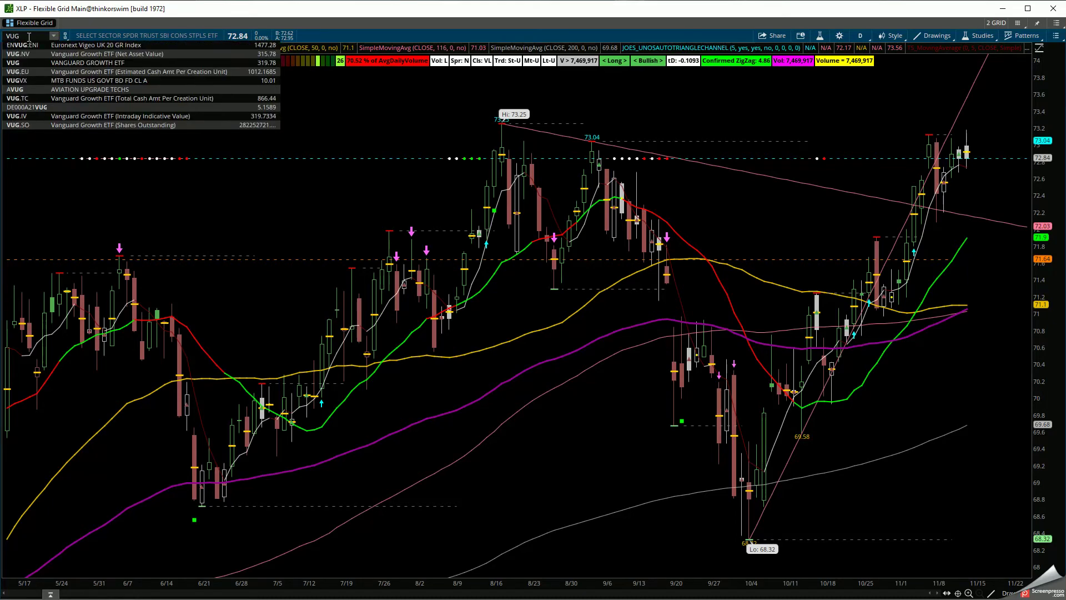
{"action": "key", "text": "Return"}
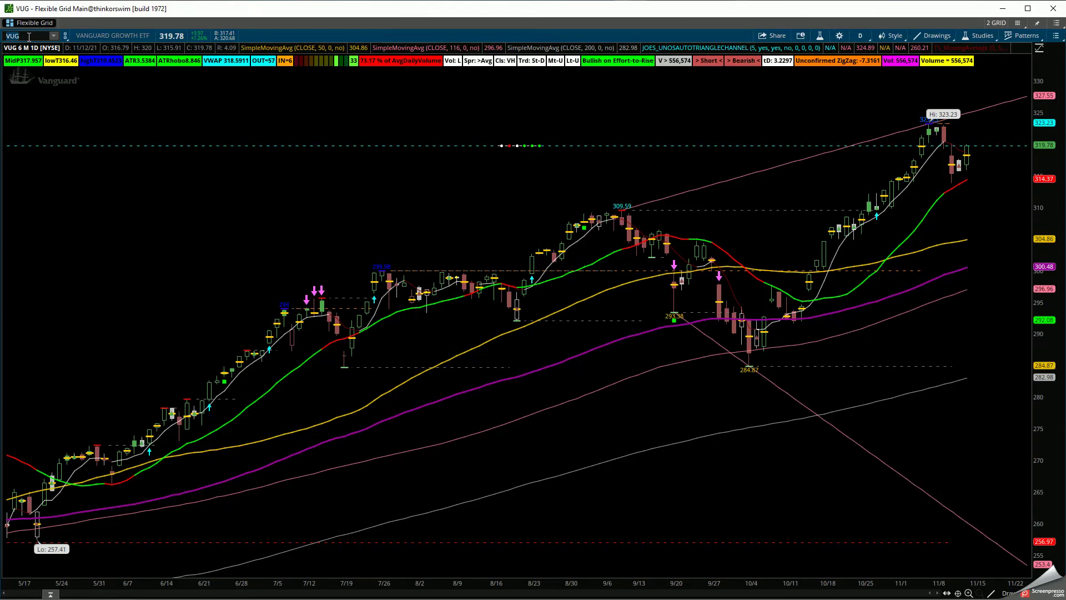
- Bring up the two S&P 500 ETF daily charts, VOO followed by SPY
{"action": "type", "text": "VOO"}
{"action": "key", "text": "Return"}
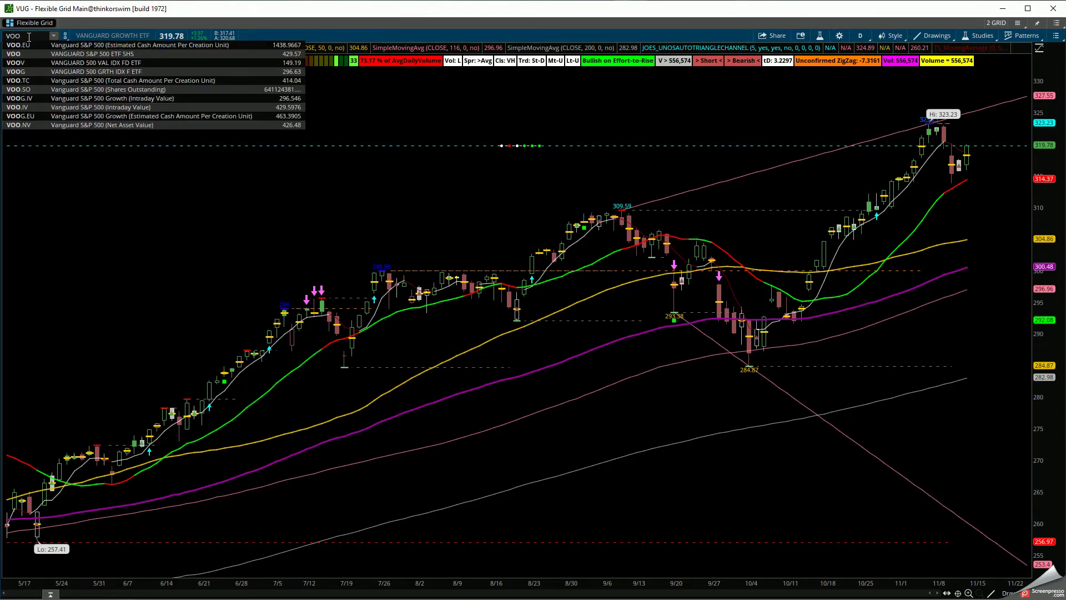
{"action": "type", "text": "SP"}
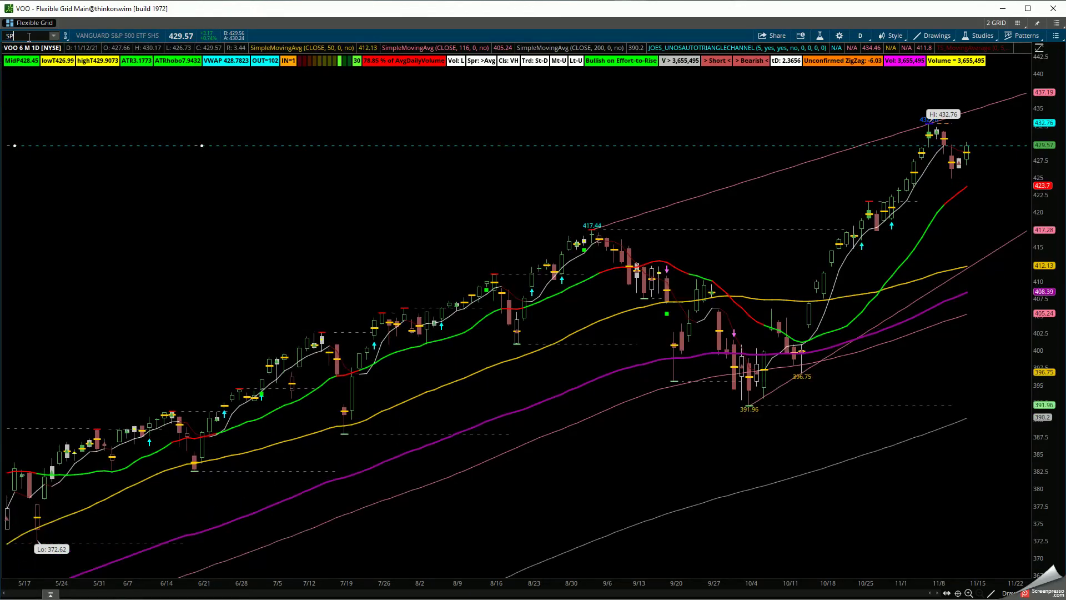
{"action": "type", "text": "Y"}
{"action": "key", "text": "Return"}
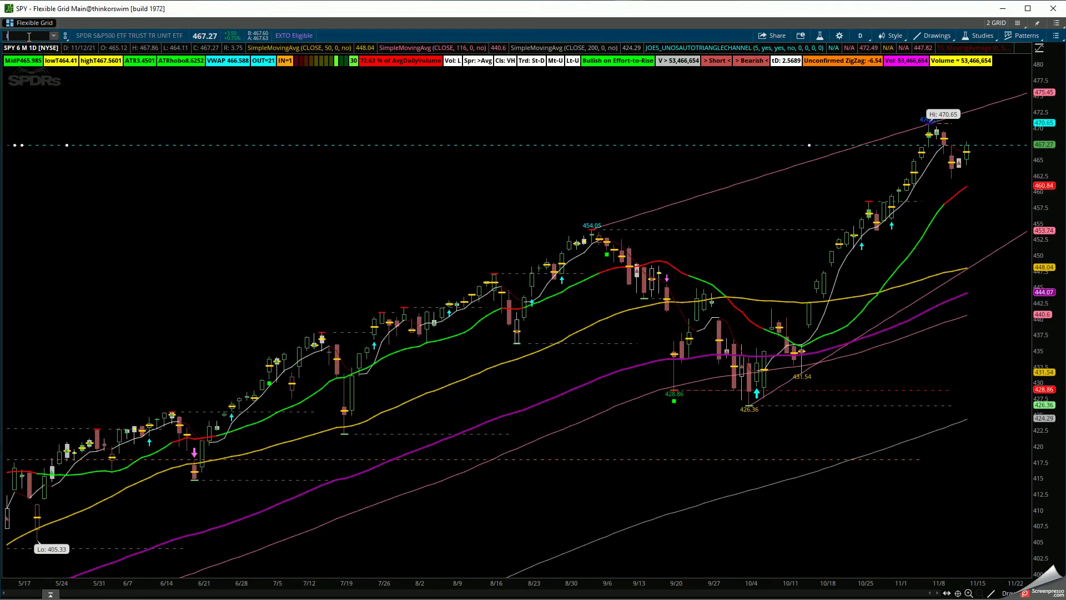
- Review the daily charts of the 3-7 year Treasury ETF IEI and the 7-10 year Treasury ETF IEF
{"action": "type", "text": "IEI"}
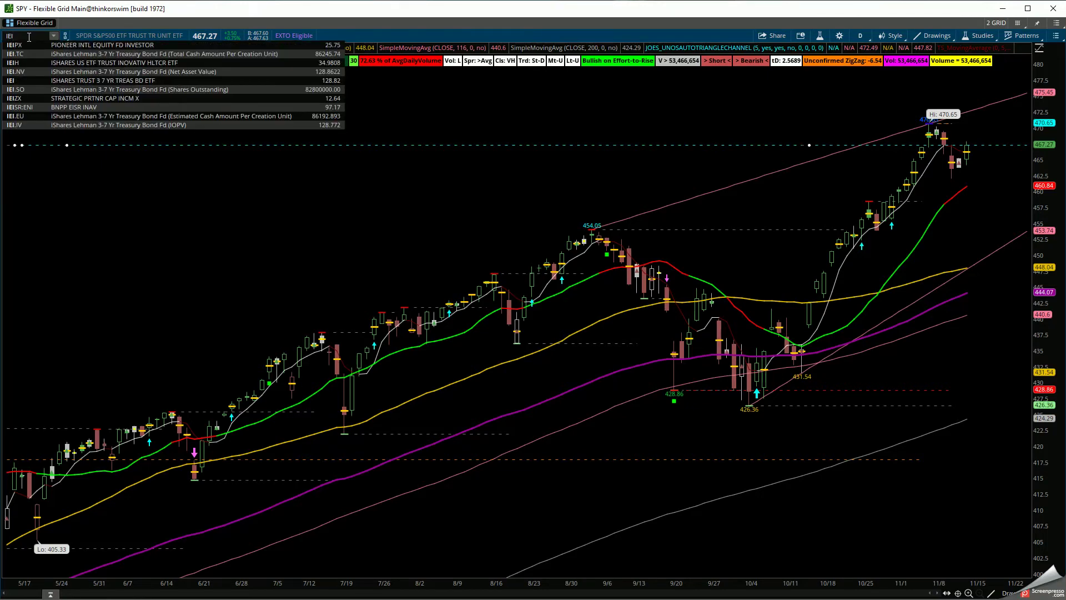
{"action": "key", "text": "Return"}
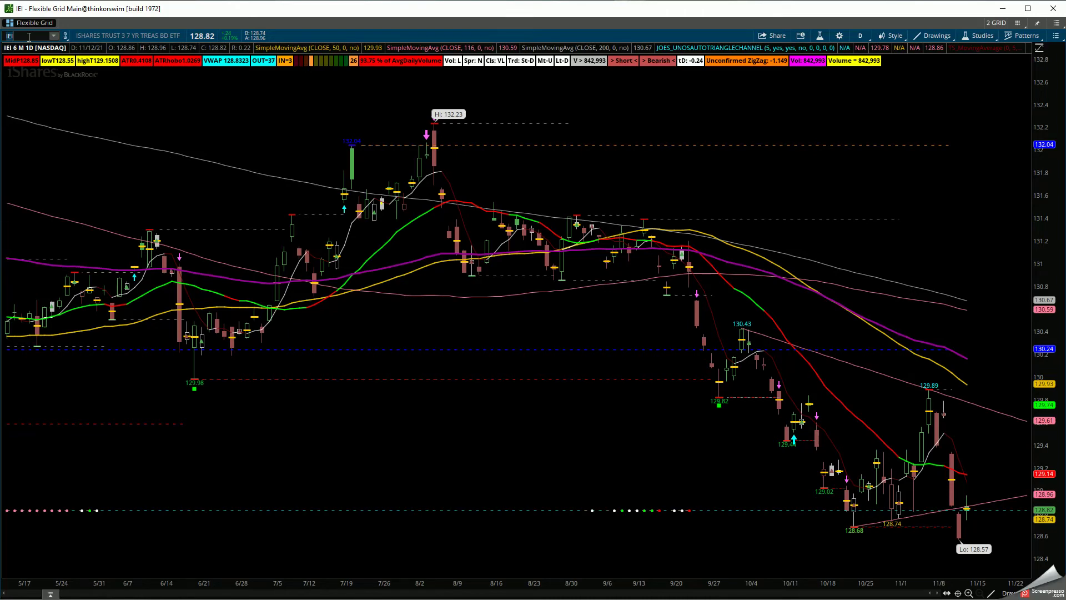
{"action": "type", "text": "IEF"}
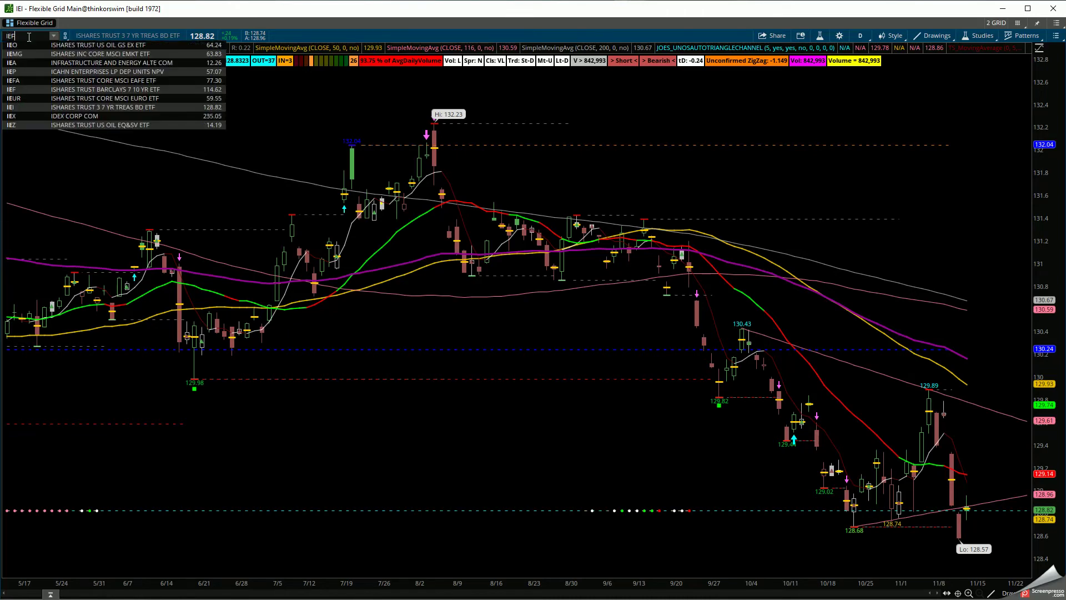
{"action": "key", "text": "Return"}
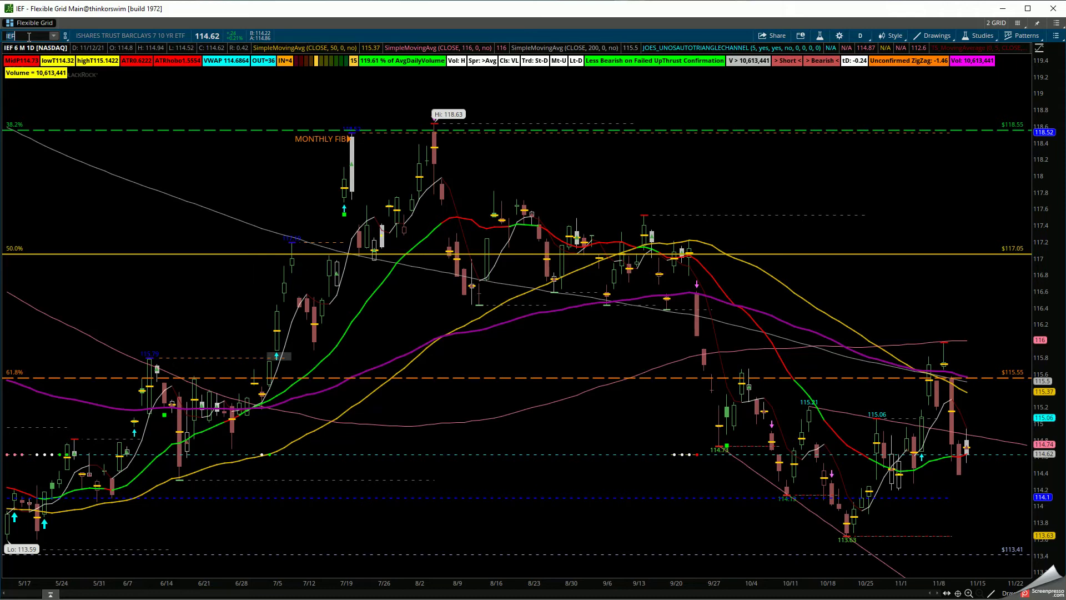
- Load the daily chart of TBT, followed by the 20-year Treasury bond ETF TLT
{"action": "key", "text": "Return"}
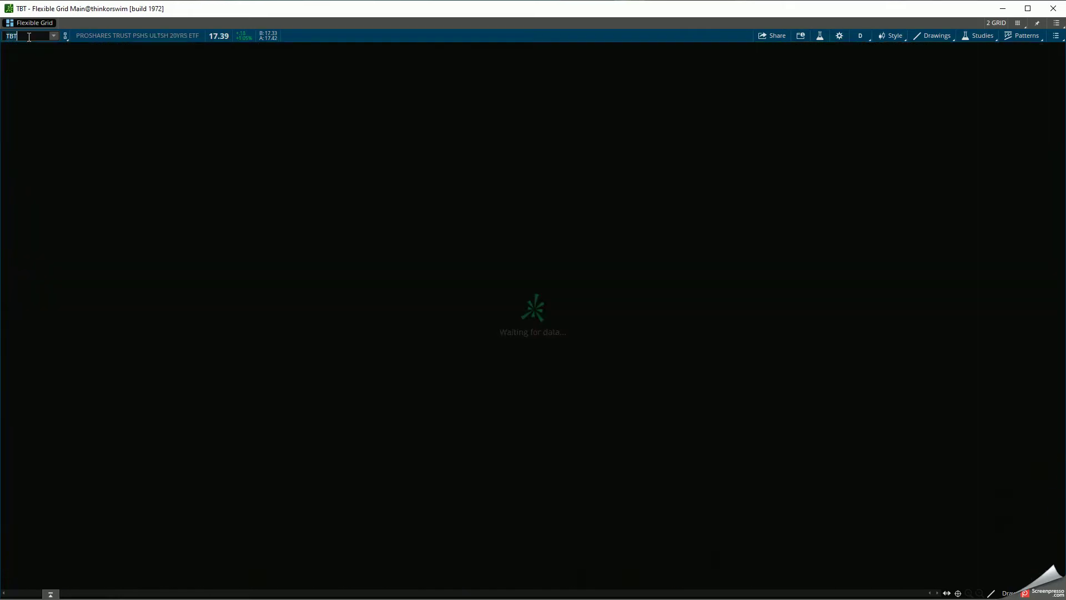
{"action": "left_click", "coordinate": [29, 36]}
{"action": "type", "text": "TL"}
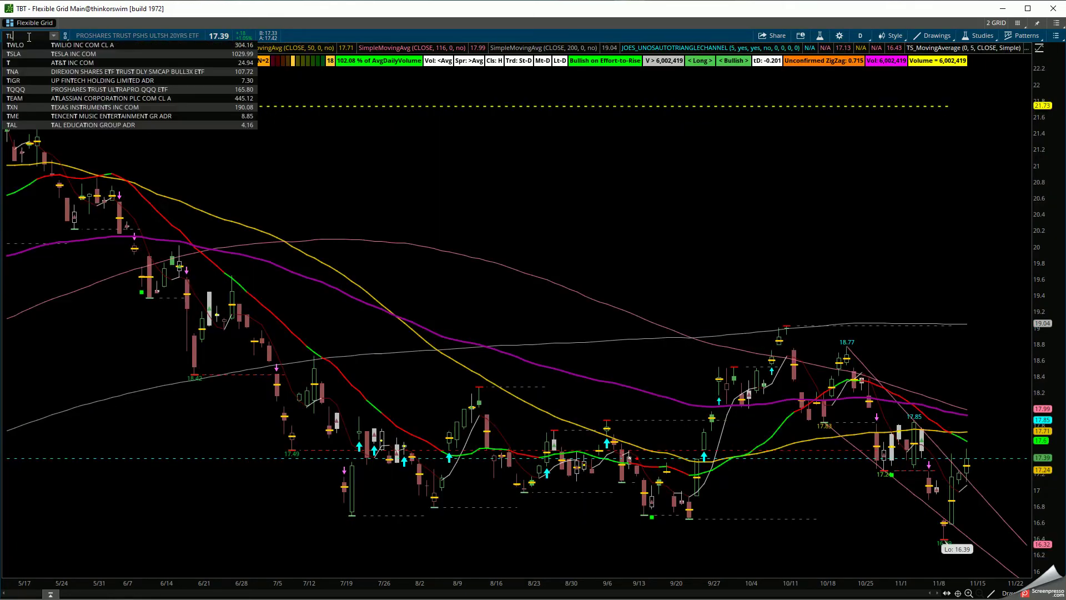
{"action": "type", "text": "T"}
{"action": "key", "text": "Return"}
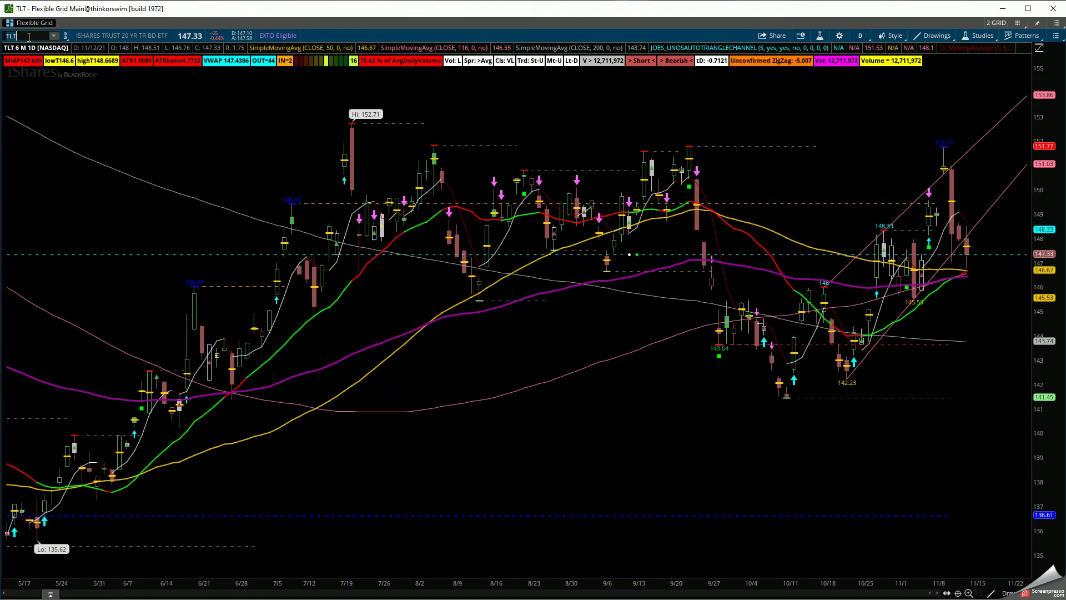
- Load the daily chart of the VIX futures, /VX
{"action": "left_click", "coordinate": [29, 37]}
{"action": "type", "text": "/VX"}
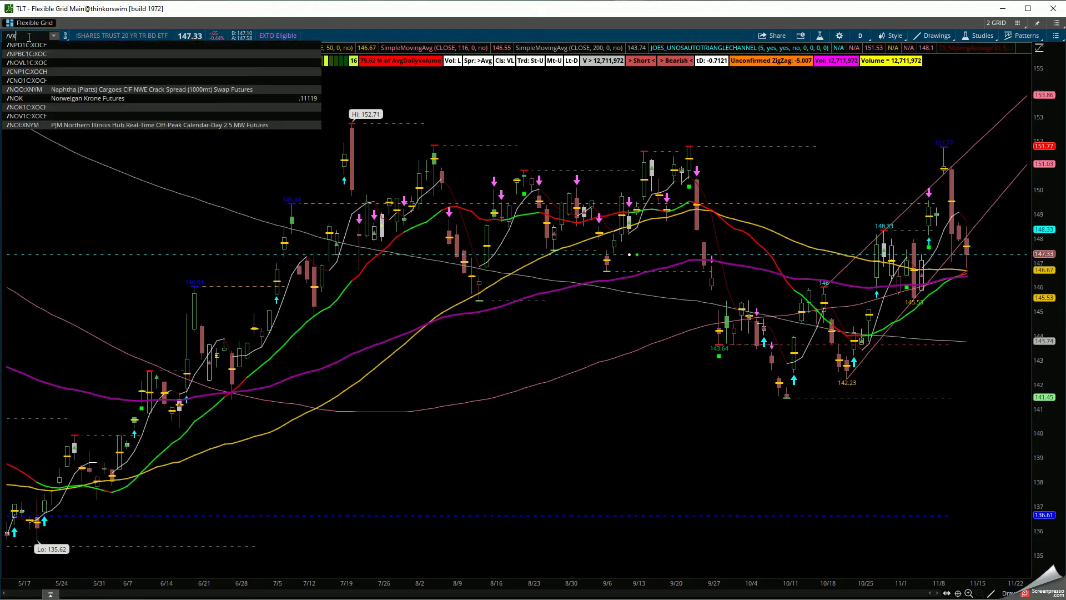
{"action": "key", "text": "Return"}
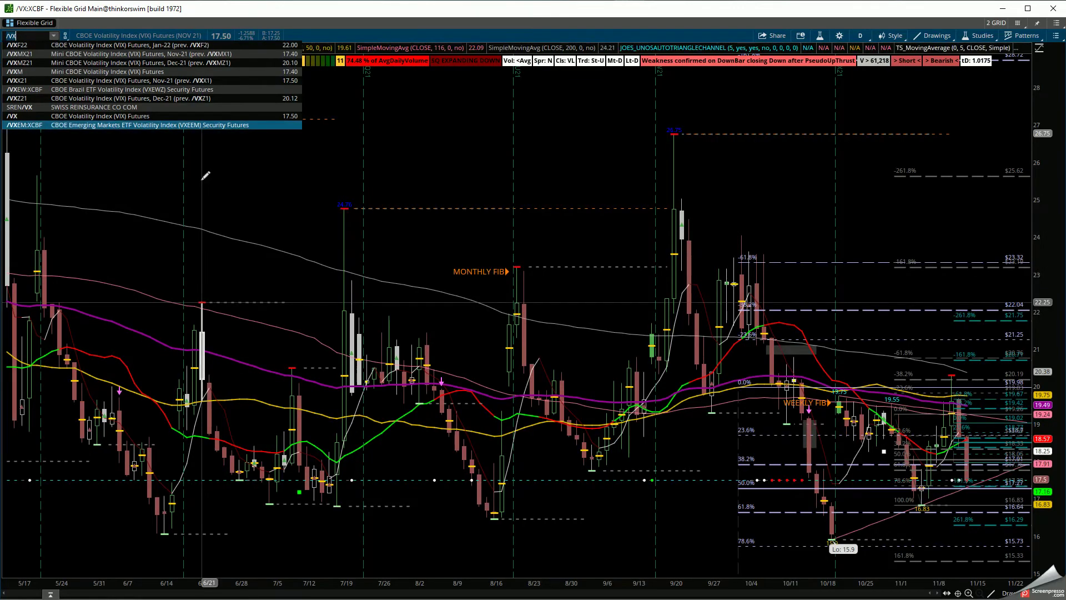
- Remove the grey and teal Fibonacci drawings over the latest bars of the /VX chart, keeping the lavender weekly levels
{"action": "right_click", "coordinate": [976, 422]}
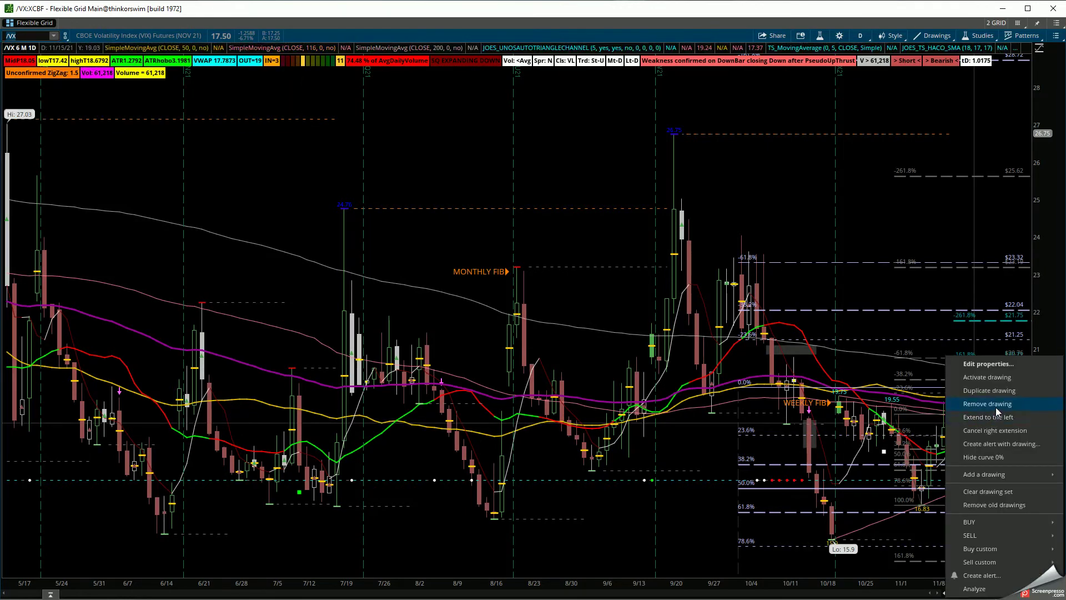
{"action": "left_click", "coordinate": [987, 403]}
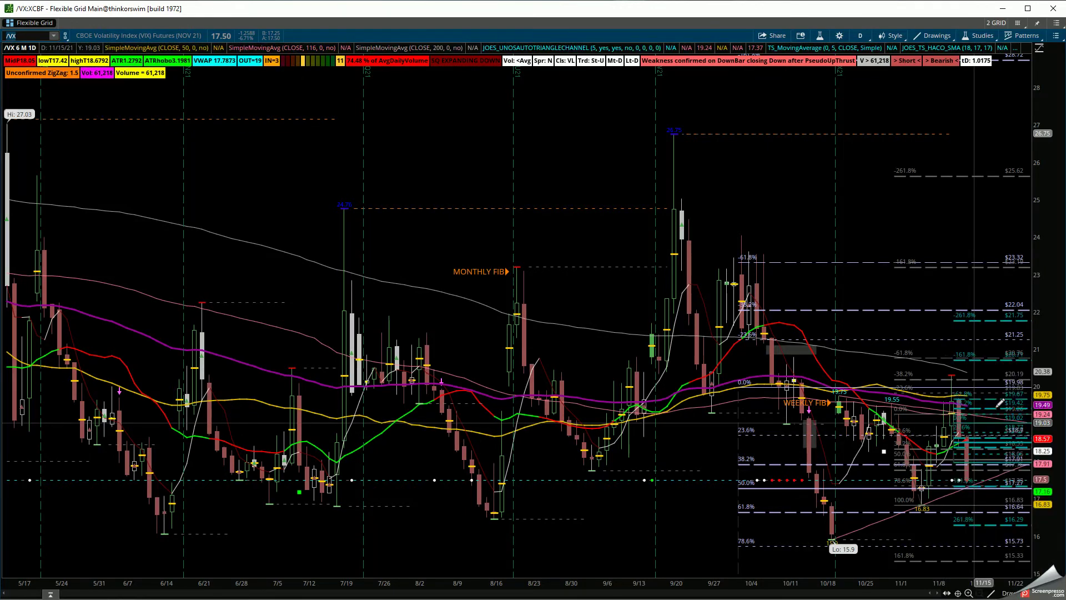
{"action": "right_click", "coordinate": [927, 415]}
{"action": "left_click", "coordinate": [965, 344]}
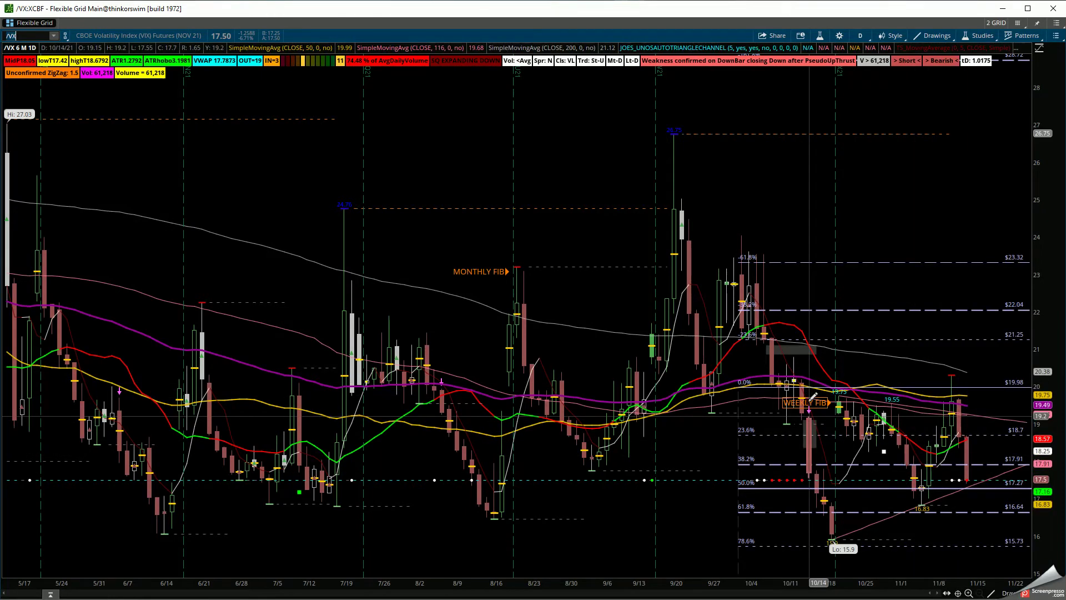
- Move the WEEKLY FIB note so that its arrow points at the November 10 high
{"action": "right_click", "coordinate": [812, 397]}
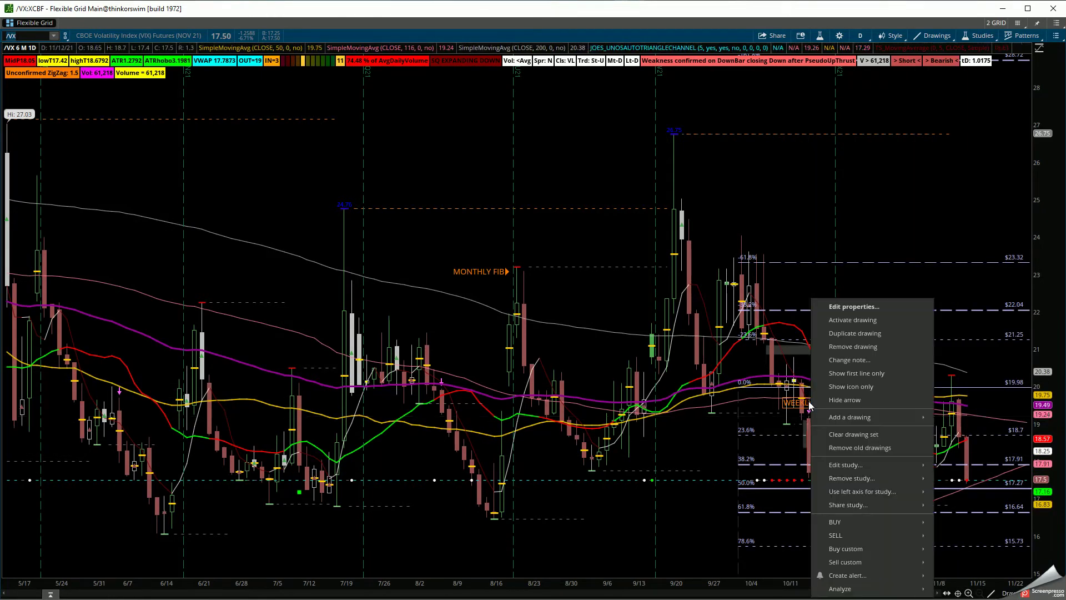
{"action": "left_click", "coordinate": [841, 321]}
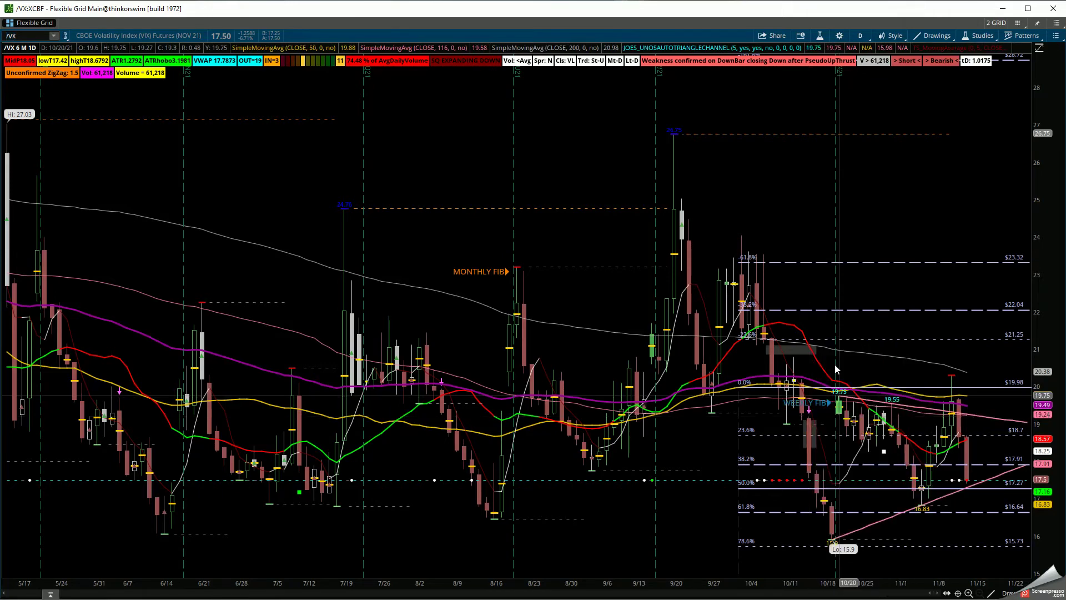
{"action": "left_click_drag", "start_coordinate": [815, 403], "coordinate": [917, 377]}
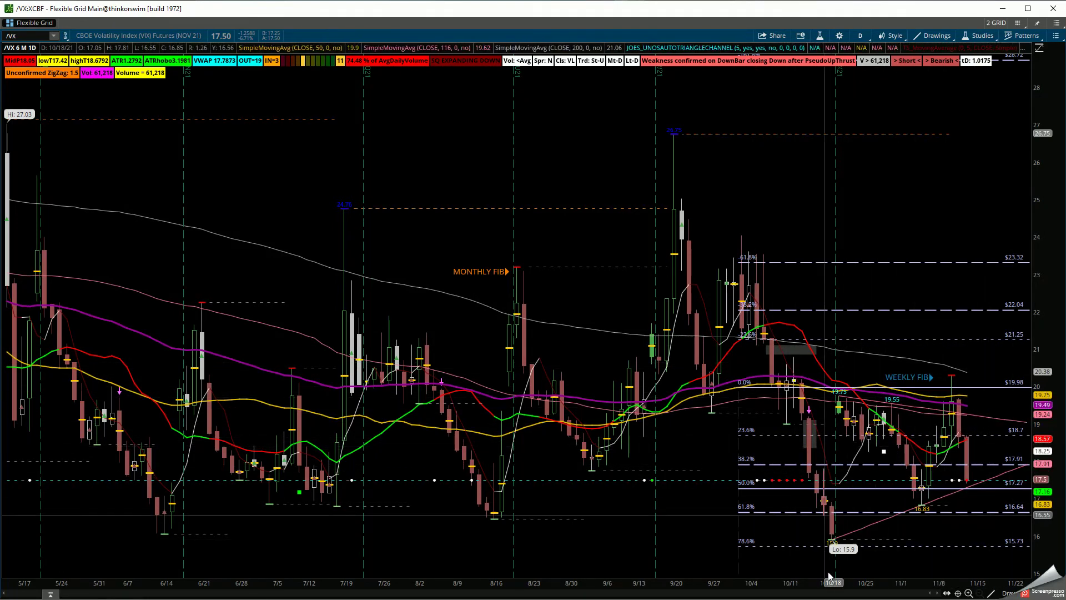
- Switch the /VX chart to the 3-year weekly time frame and examine the recent price range
{"action": "left_click", "coordinate": [860, 35]}
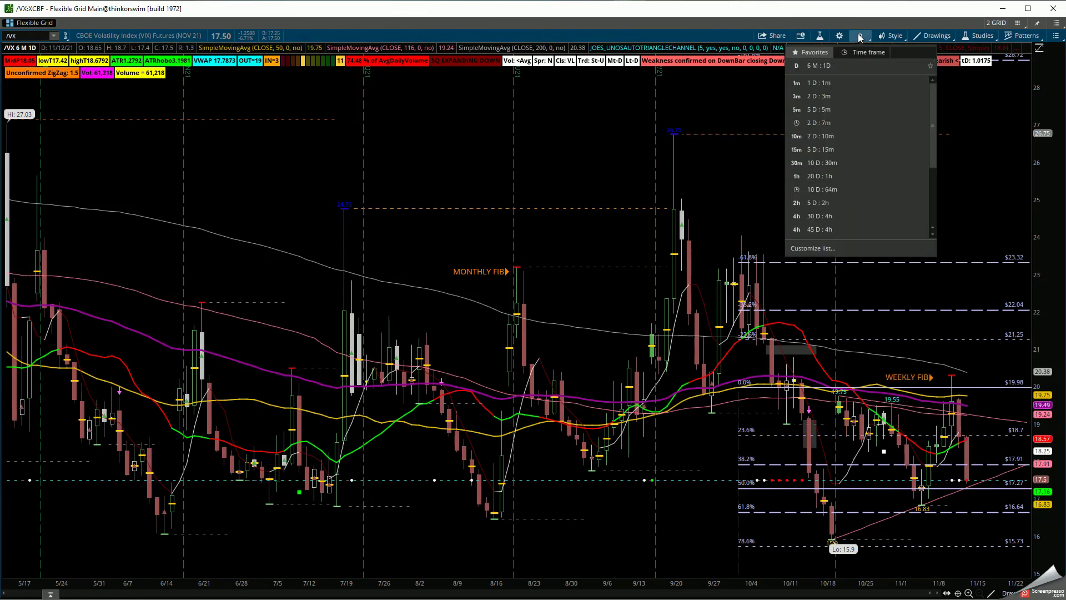
{"action": "left_click_drag", "start_coordinate": [932, 164], "coordinate": [933, 245]}
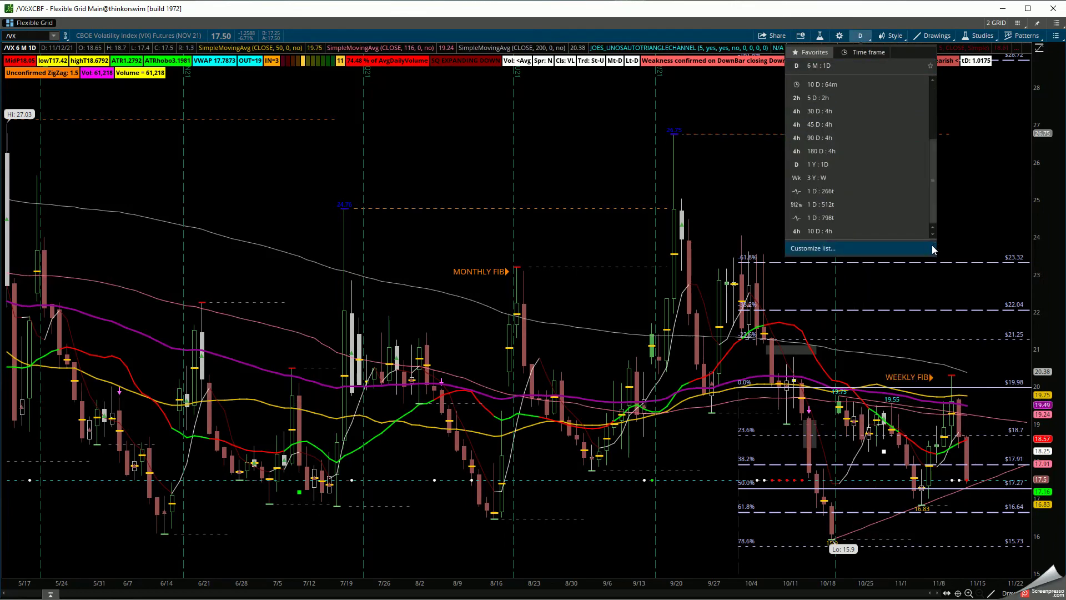
{"action": "left_click", "coordinate": [831, 182]}
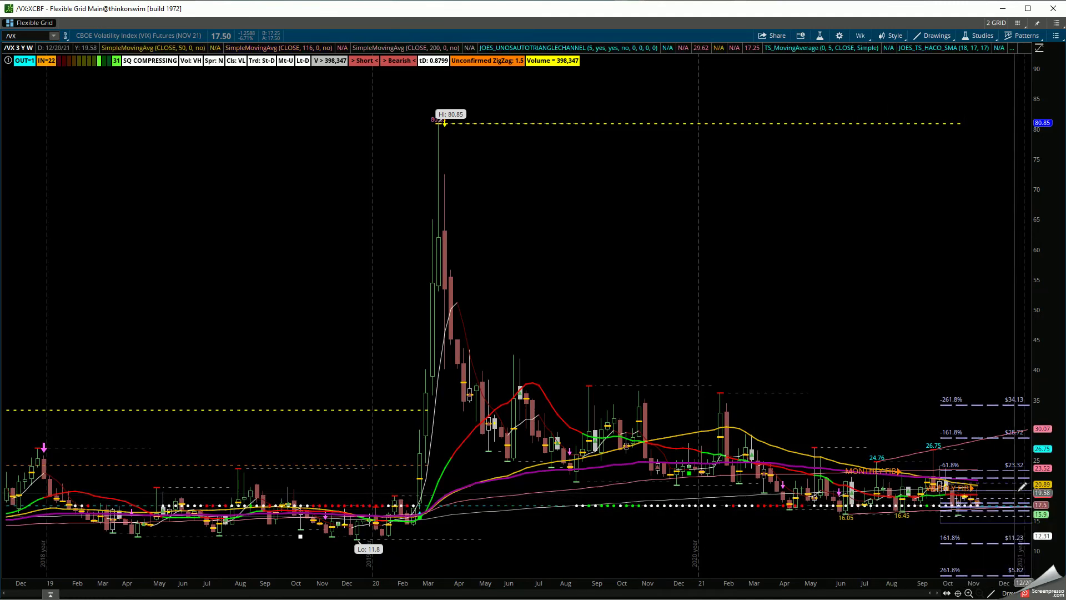
{"action": "mouse_move", "coordinate": [1017, 473]}
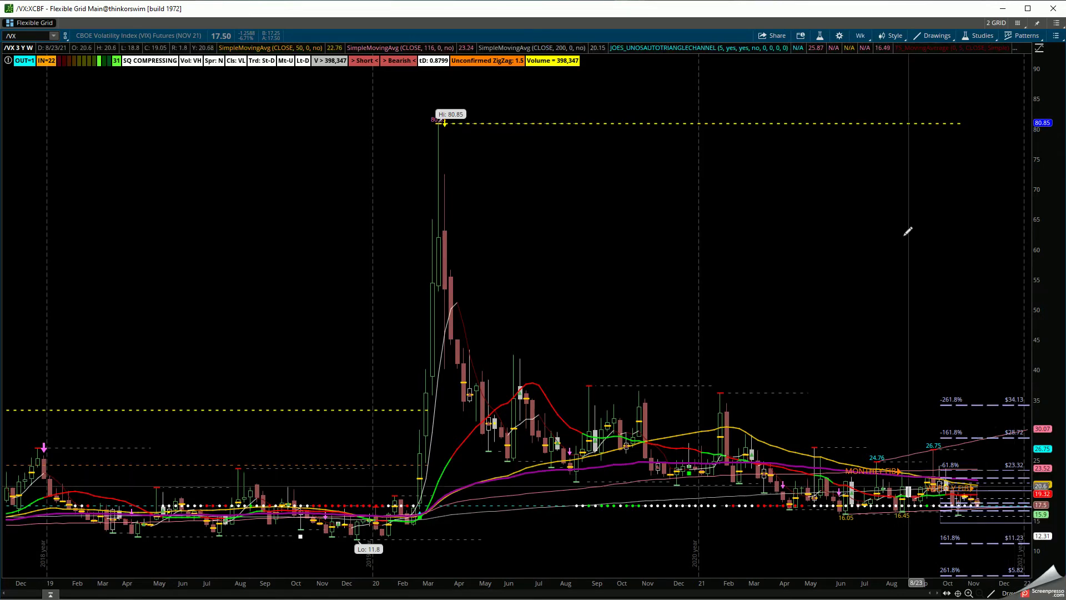
- Set the /VX chart's time frame to a 1-year interval with a Day aggregation period
{"action": "left_click", "coordinate": [861, 36]}
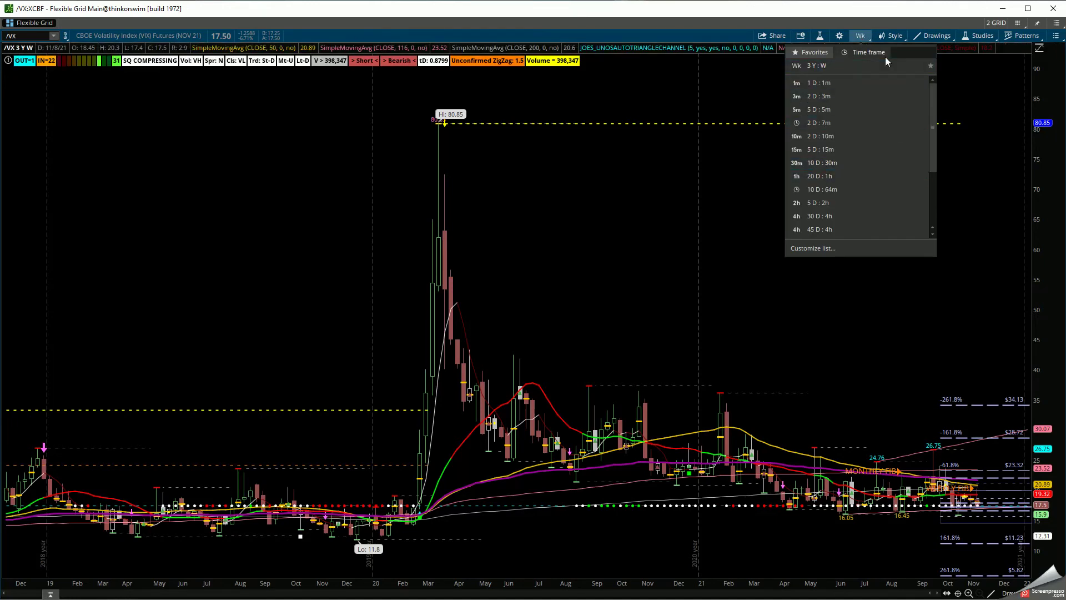
{"action": "left_click", "coordinate": [883, 54]}
{"action": "left_click", "coordinate": [890, 116]}
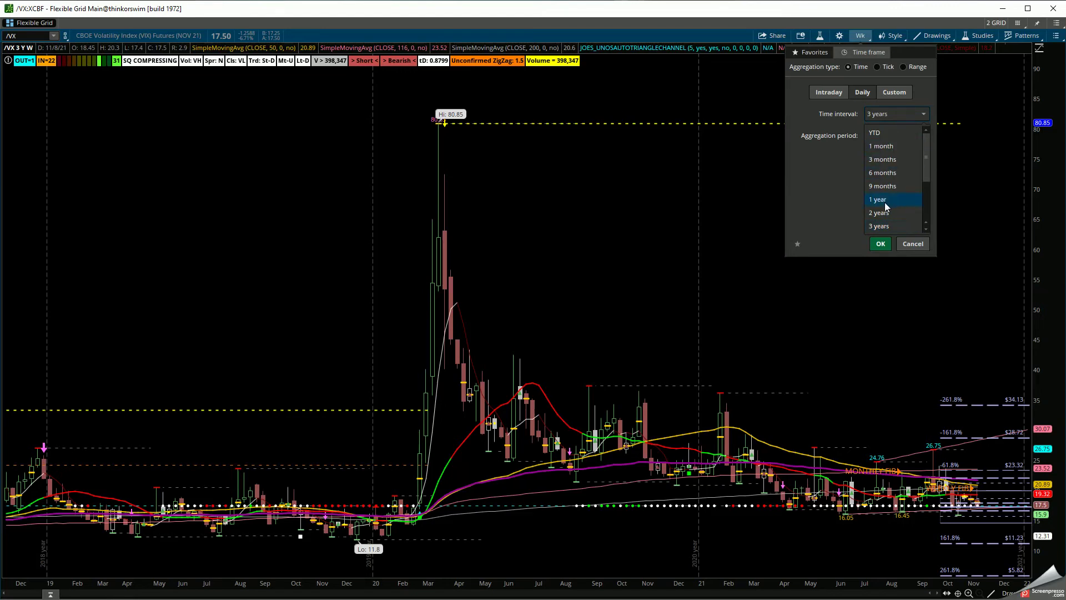
{"action": "left_click", "coordinate": [882, 199]}
{"action": "left_click", "coordinate": [895, 134]}
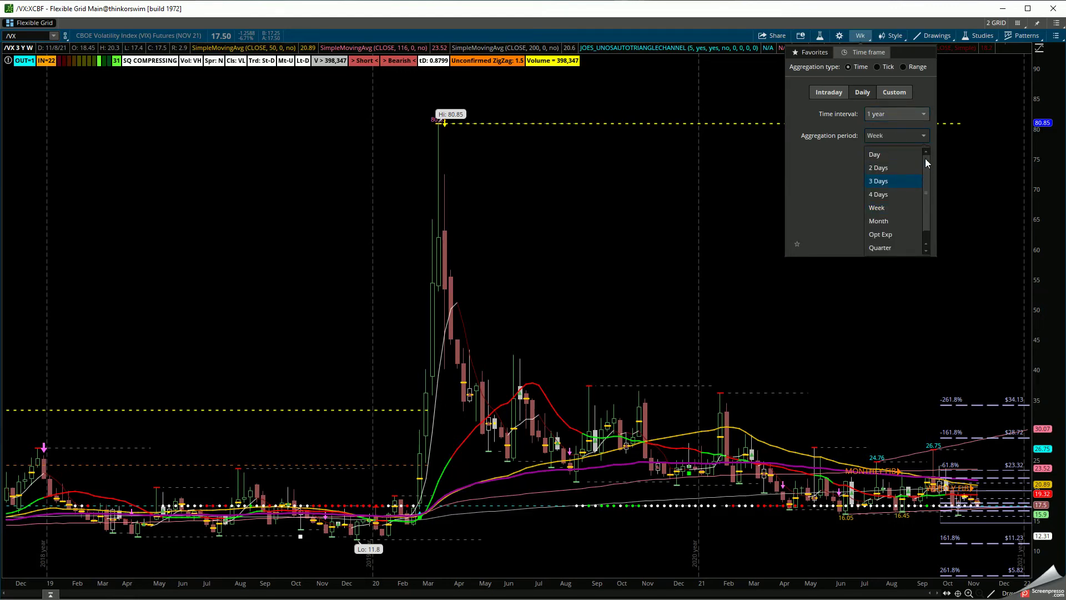
{"action": "left_click", "coordinate": [874, 156]}
{"action": "left_click", "coordinate": [880, 243]}
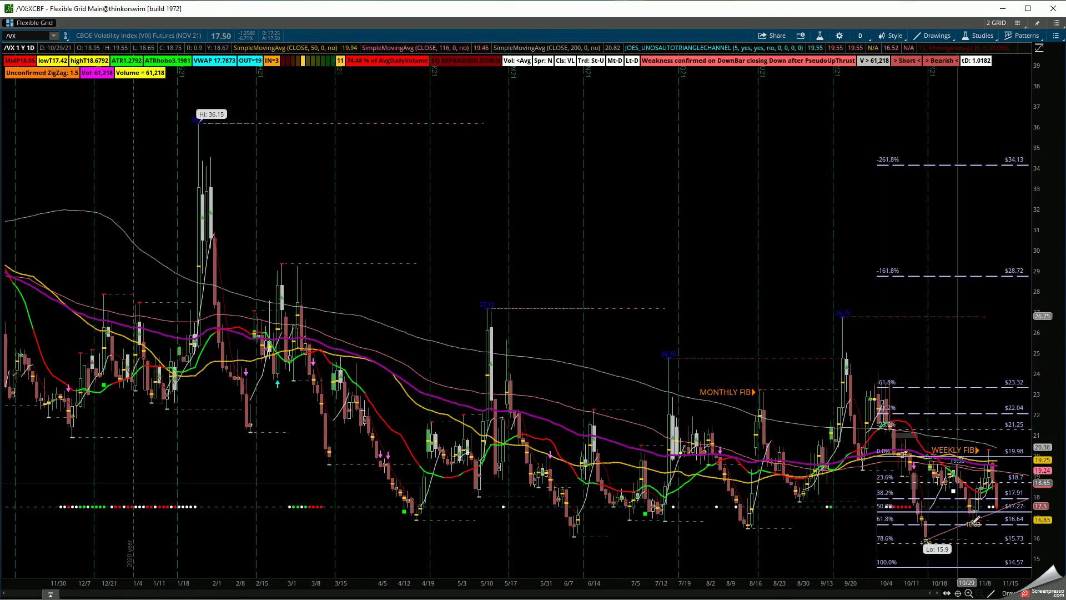
- Examine the /VX price action from mid-July to November against the weekly Fibonacci levels
{"action": "left_click", "coordinate": [668, 518]}
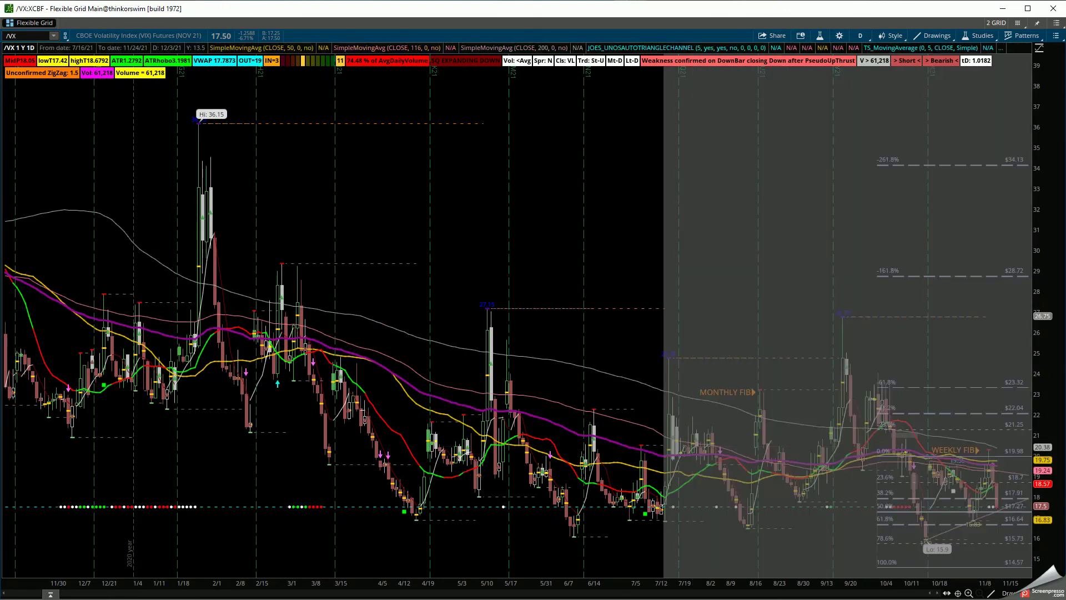
{"action": "left_click_drag", "start_coordinate": [668, 519], "coordinate": [665, 517]}
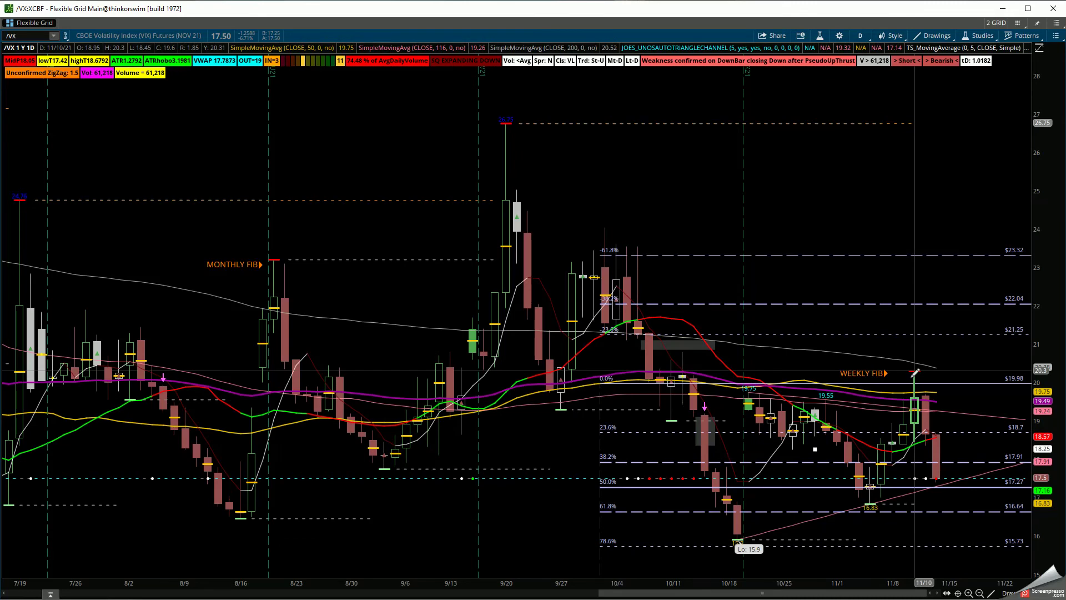
{"action": "mouse_move", "coordinate": [938, 481]}
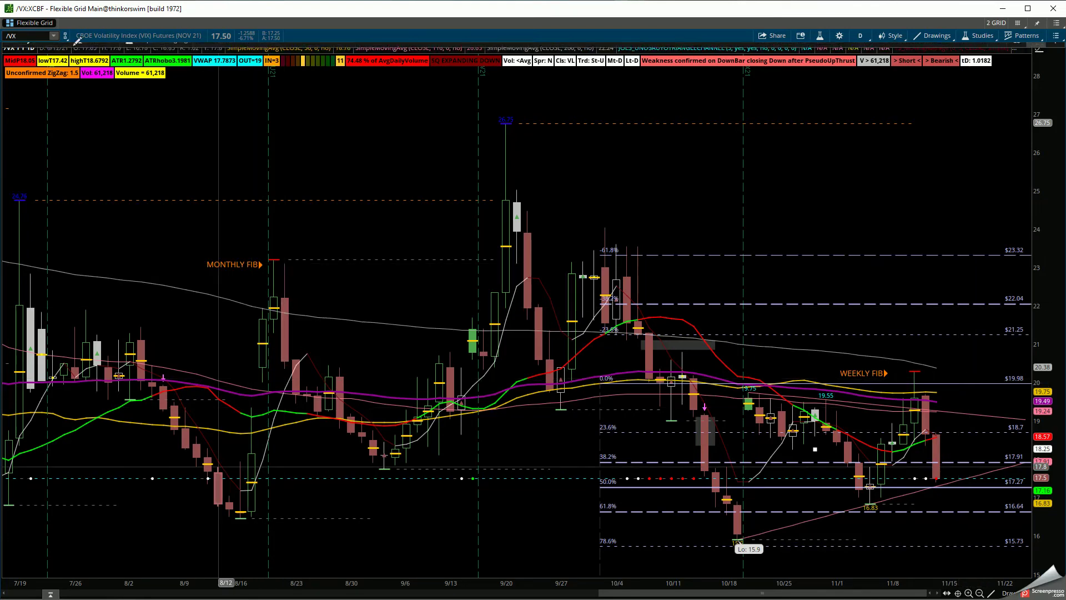
- Load the E-mini S&P 500 futures, /ES, and view the daily bars from mid-July onward
{"action": "left_click", "coordinate": [31, 38]}
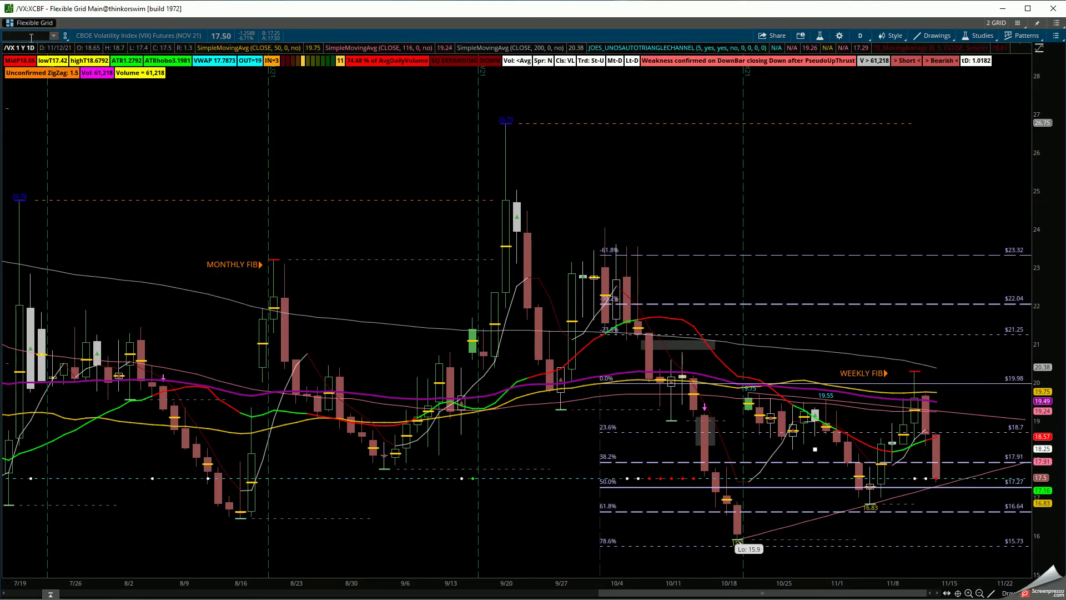
{"action": "type", "text": "/ES"}
{"action": "key", "text": "Return"}
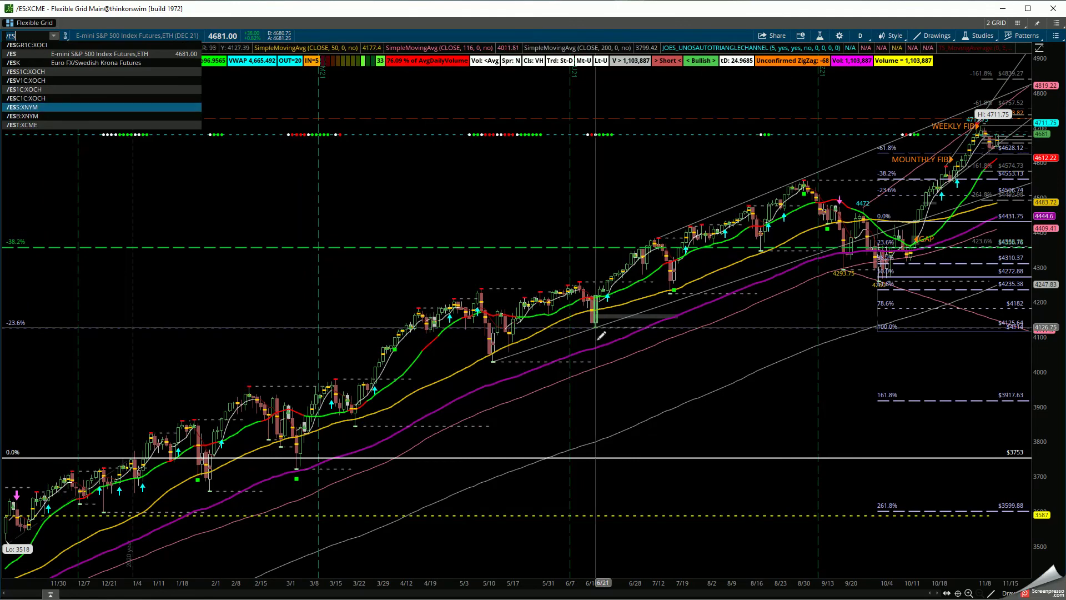
{"action": "left_click_drag", "start_coordinate": [655, 309], "coordinate": [1028, 365]}
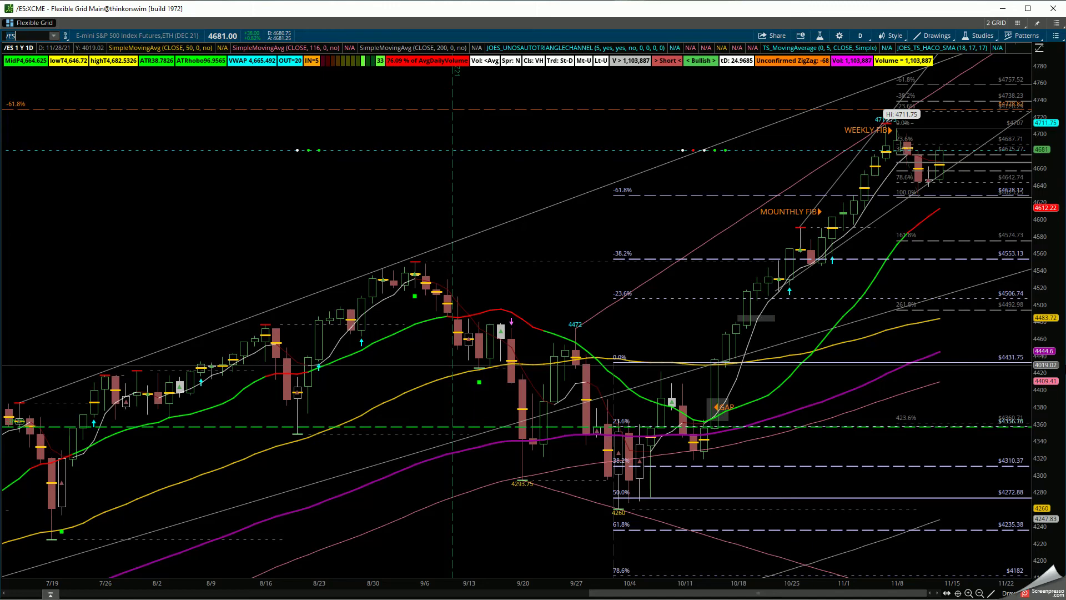
- Load the Bitcoin futures, /BTC, and review the daily bars from late August onward
{"action": "type", "text": "/"}
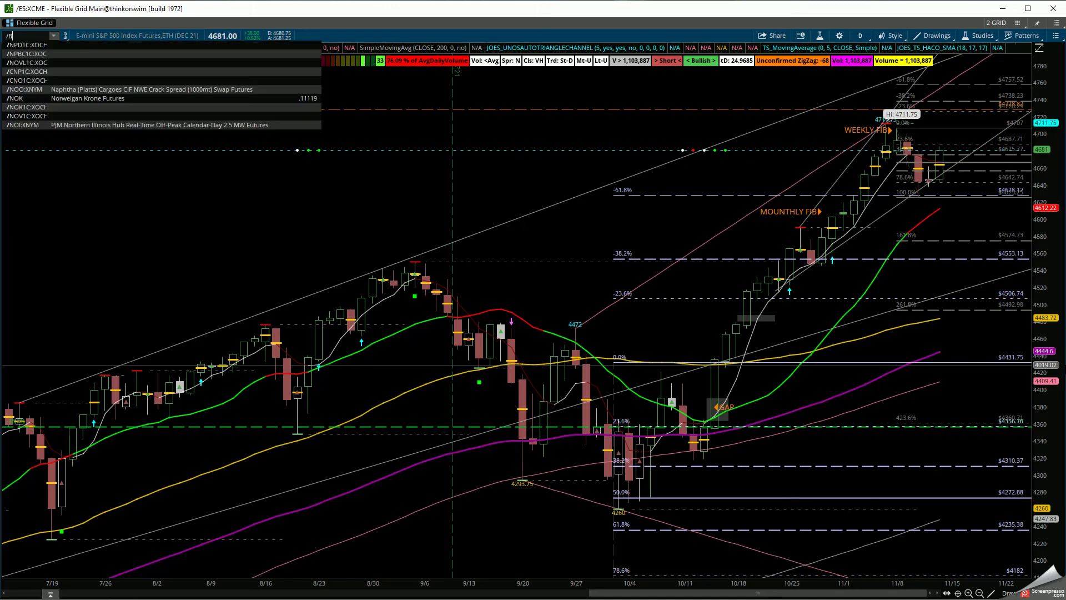
{"action": "type", "text": "BTC"}
{"action": "key", "text": "Return"}
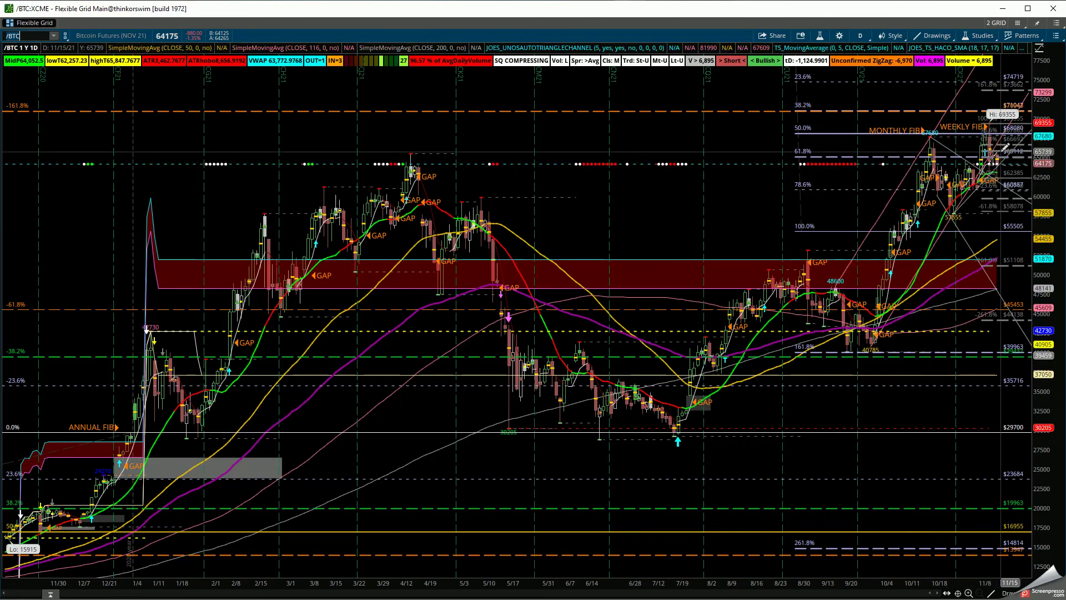
{"action": "left_click_drag", "start_coordinate": [783, 364], "coordinate": [1033, 364]}
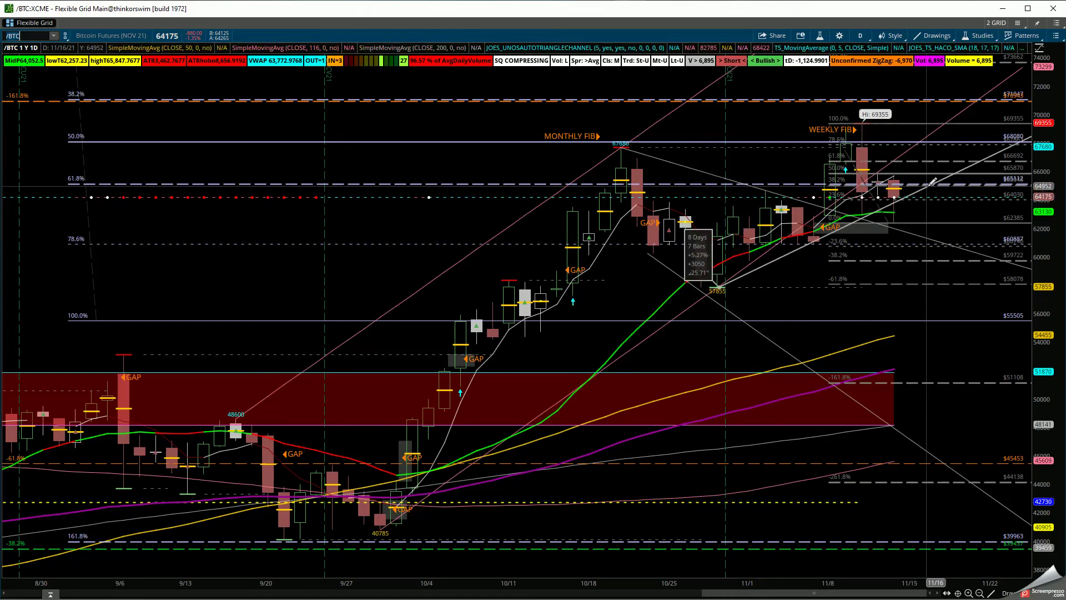
- Switch the /BTC chart to the 45-day, 4-hour time frame, focused on the bars since late September
{"action": "left_click", "coordinate": [864, 37]}
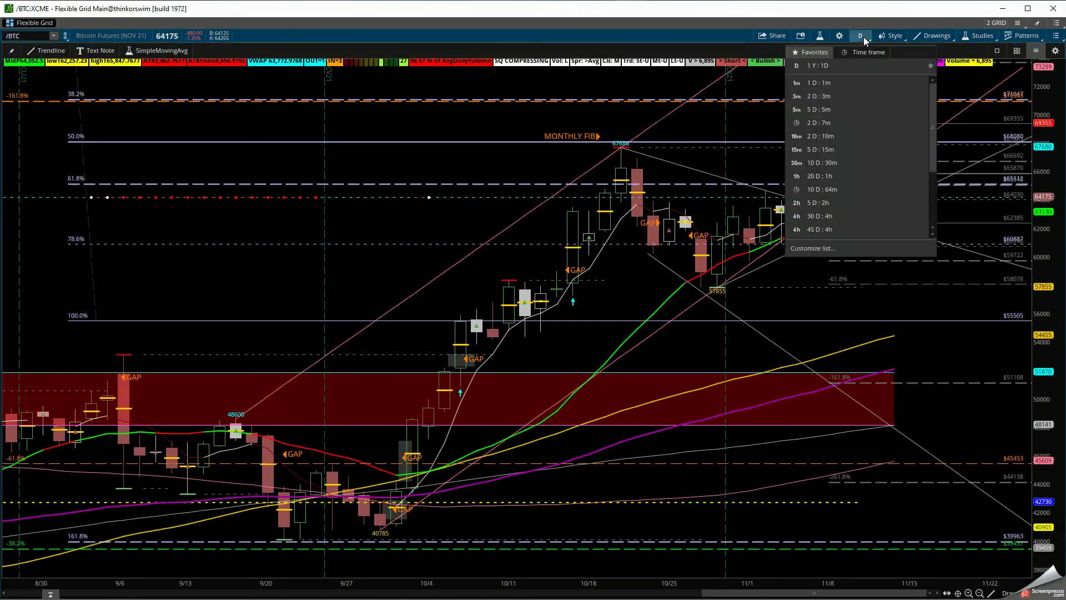
{"action": "left_click", "coordinate": [836, 230]}
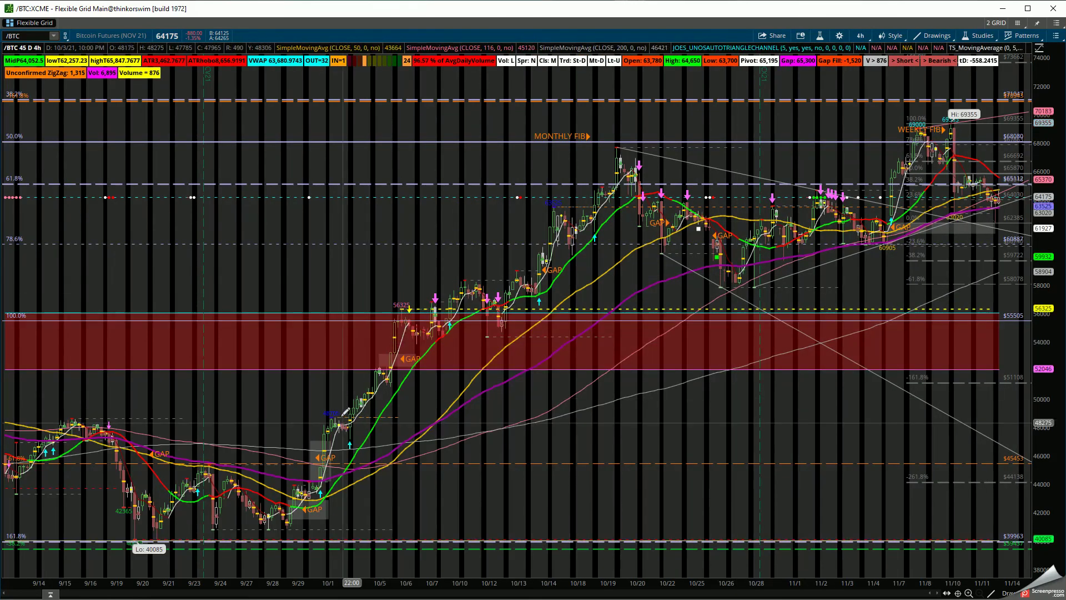
{"action": "left_click_drag", "start_coordinate": [247, 517], "coordinate": [1011, 311]}
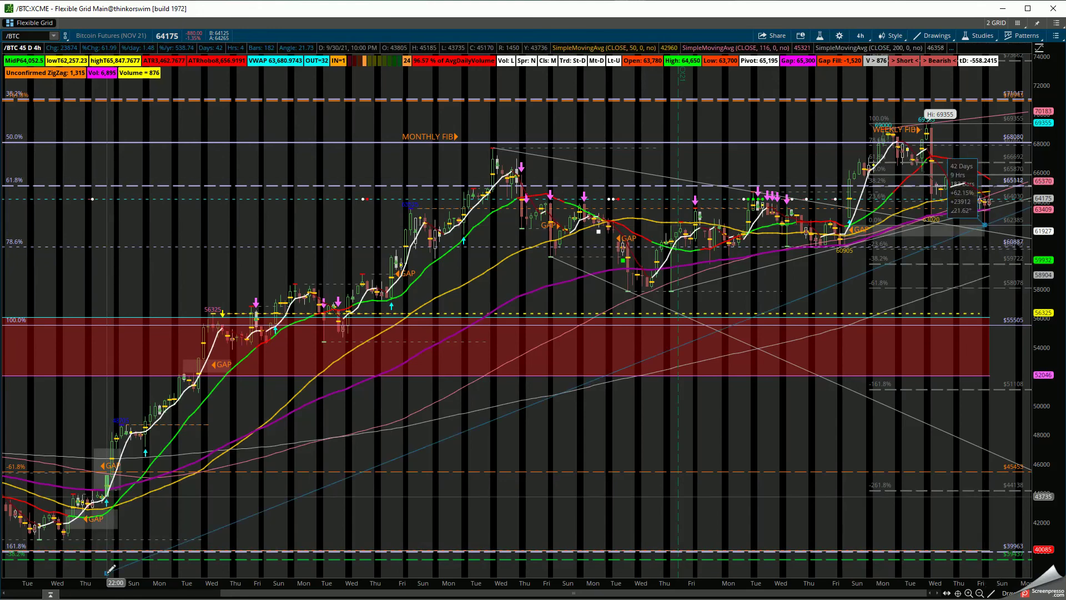
- Anchor a rising trendline at the late-September low and remove the trendline that starts at the late-October low
{"action": "left_click", "coordinate": [65, 535]}
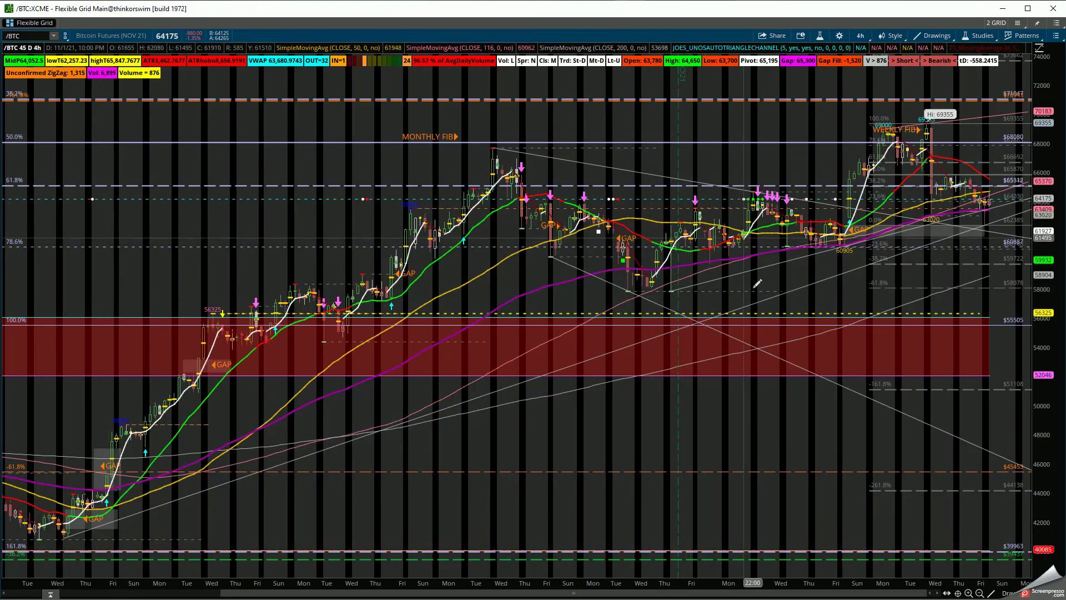
{"action": "left_click", "coordinate": [672, 291]}
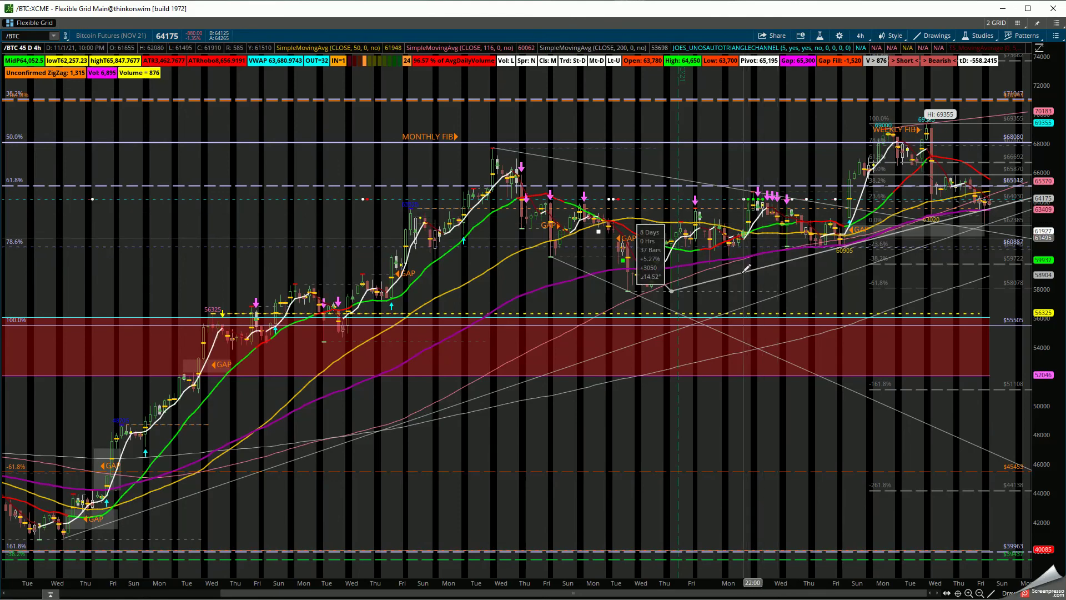
{"action": "right_click", "coordinate": [743, 276]}
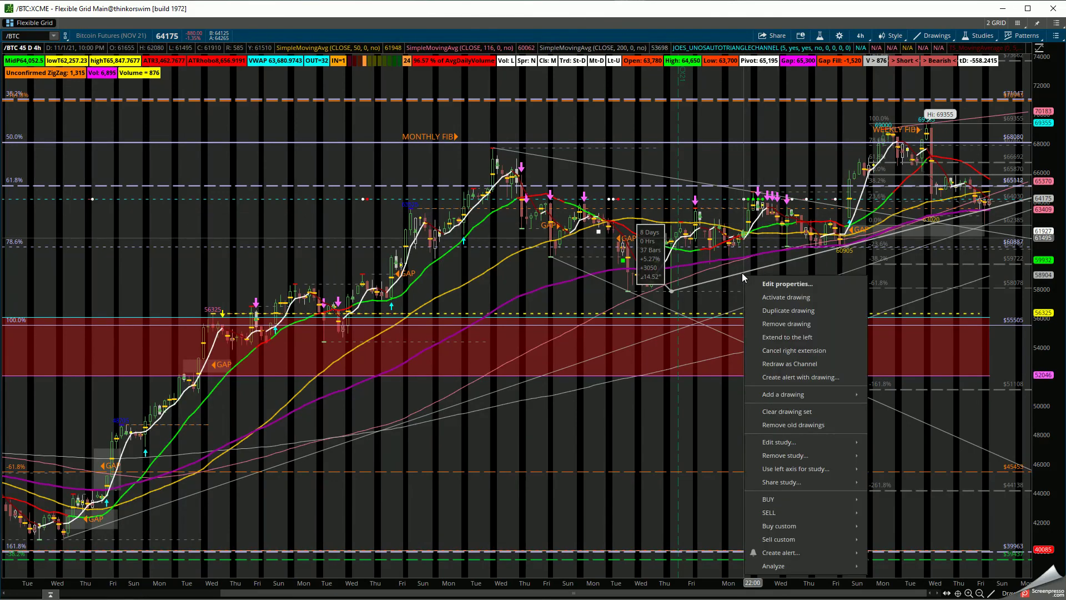
{"action": "left_click", "coordinate": [790, 324]}
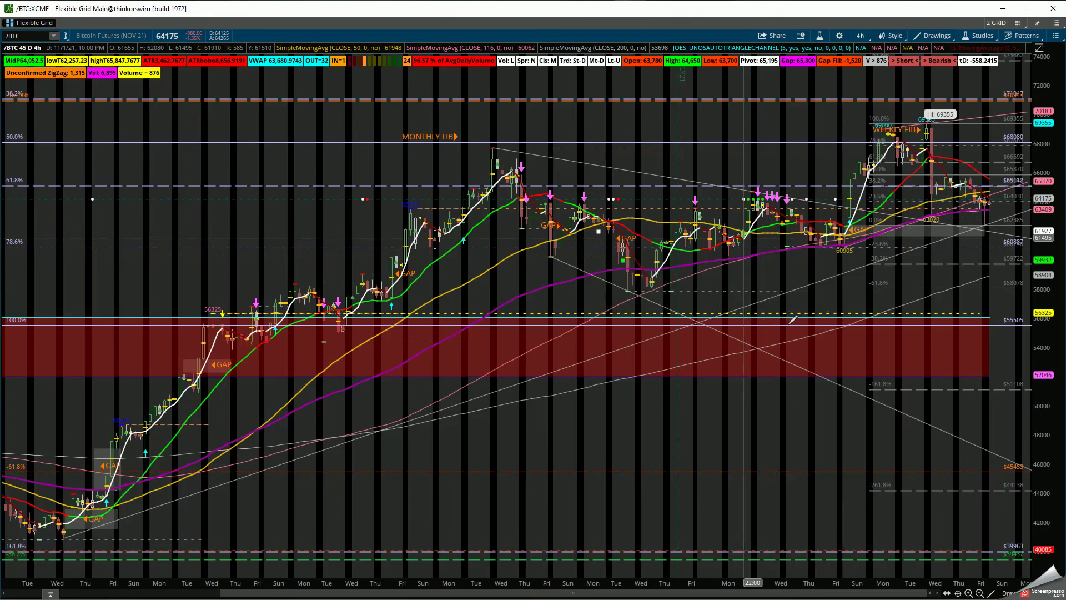
{"action": "left_click_drag", "start_coordinate": [422, 216], "coordinate": [994, 222]}
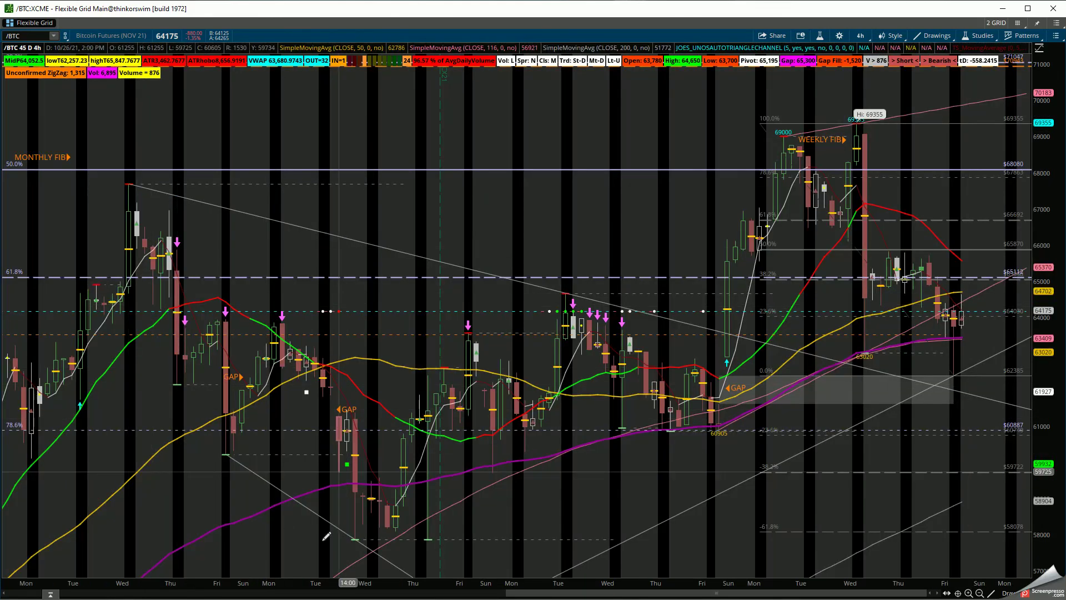